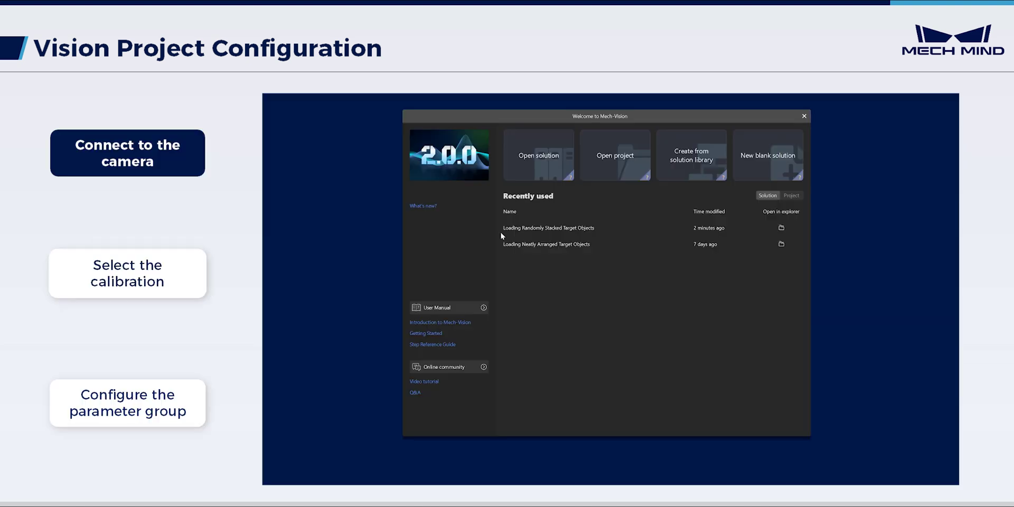
Create a solution from the Loading Randomly Stacked Target Objects template, accepting the resource download.
click(685, 157)
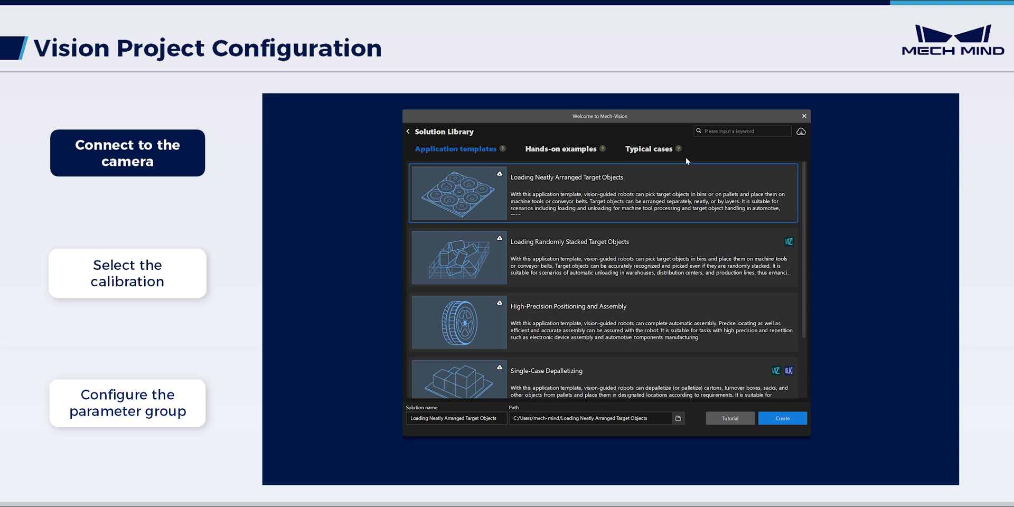
click(619, 246)
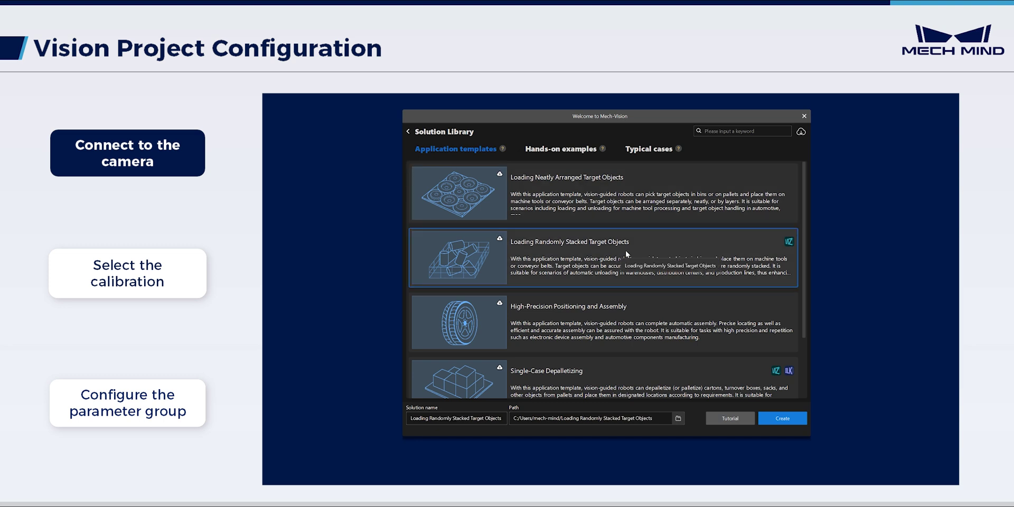
click(777, 418)
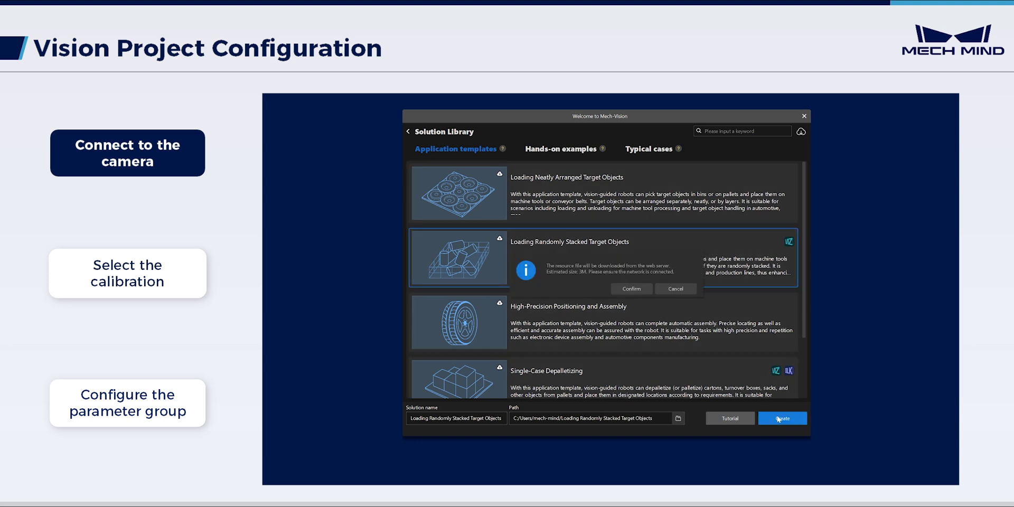
click(641, 287)
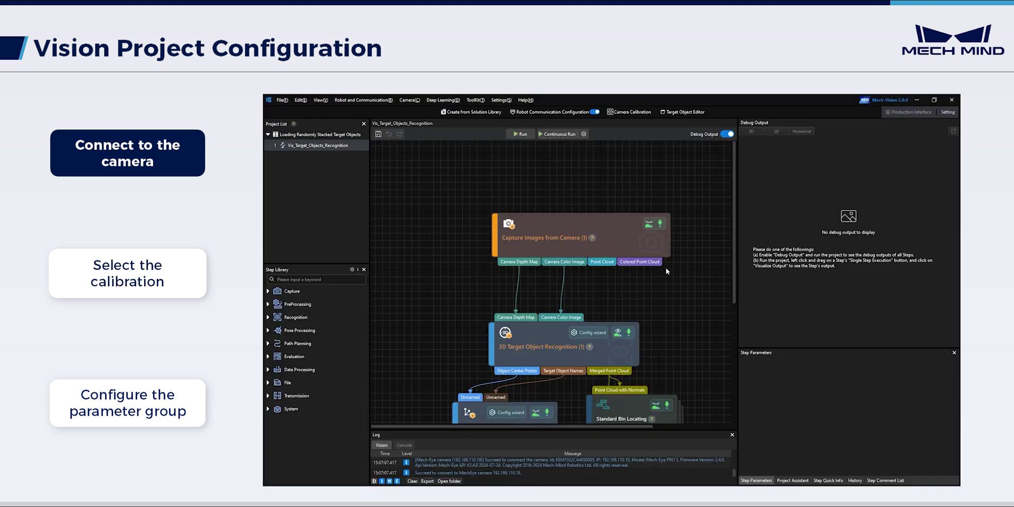
Assign the connected camera and its eye-to-hand calibration group to Capture Images from Camera.
click(630, 243)
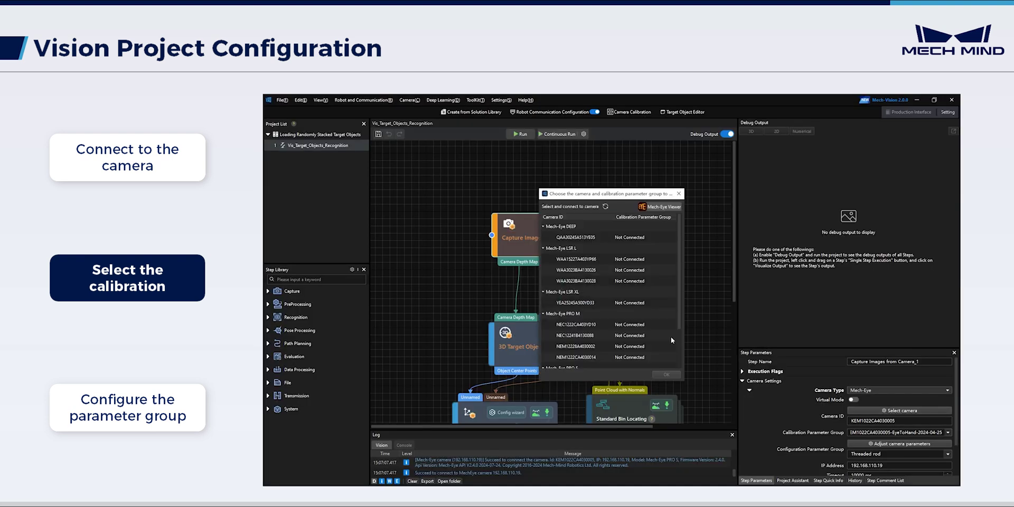
scroll(671, 336, up, 2)
click(631, 341)
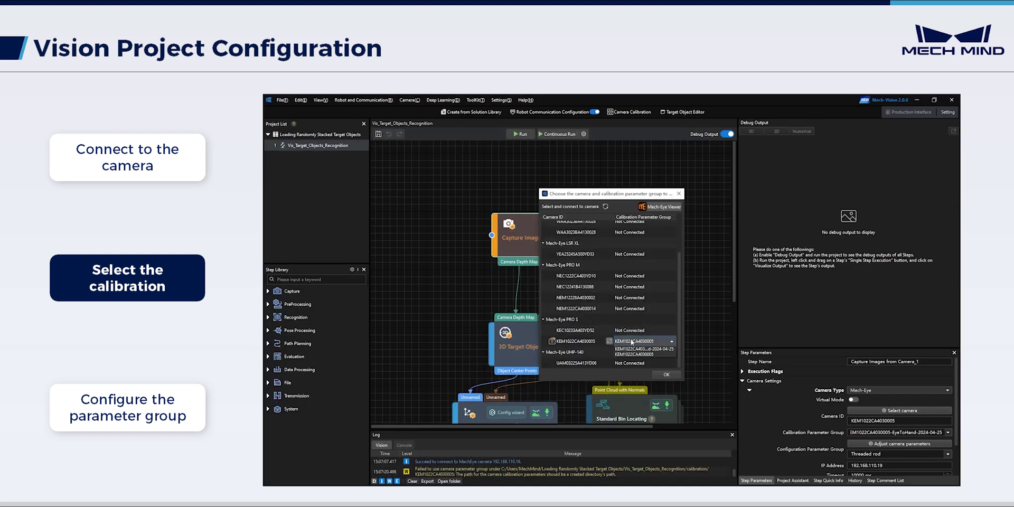
click(644, 349)
click(666, 374)
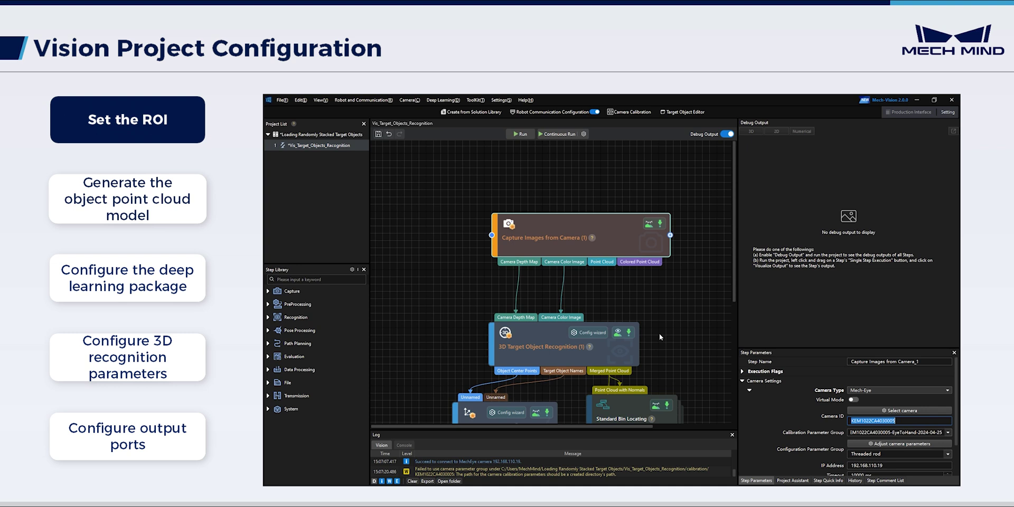
Resize the 3D recognition cuboid ROI tightly around the bolt bin and apply it as 3d_roi.
scroll(659, 333, down, 2)
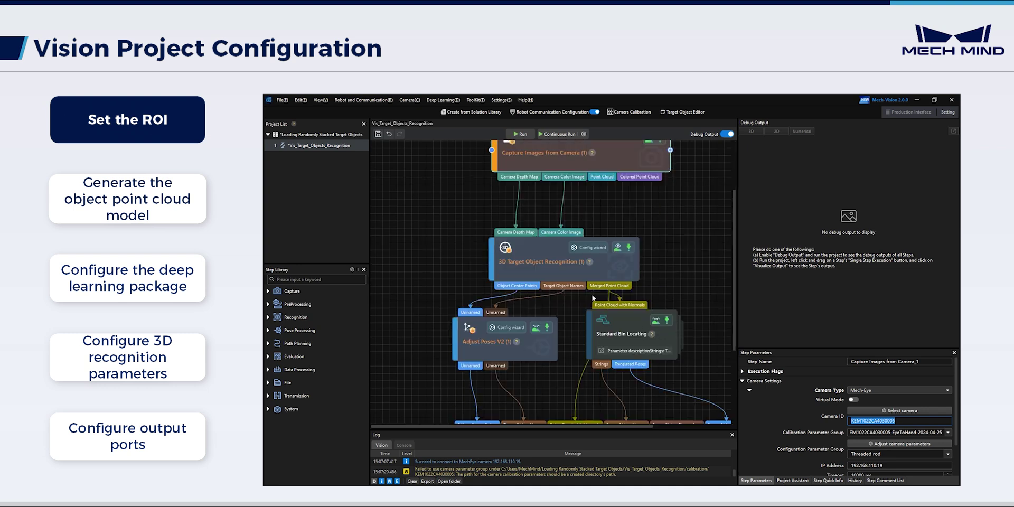
click(558, 263)
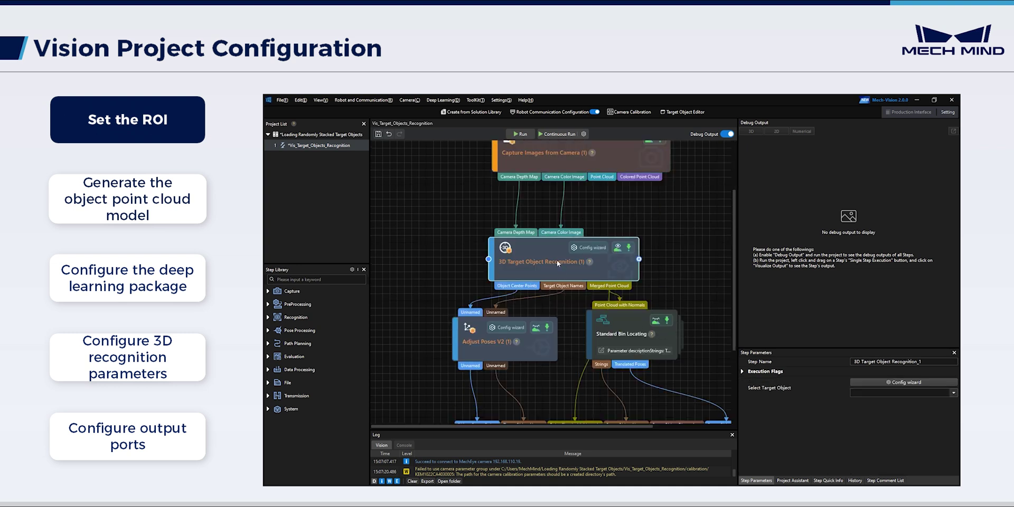
click(584, 248)
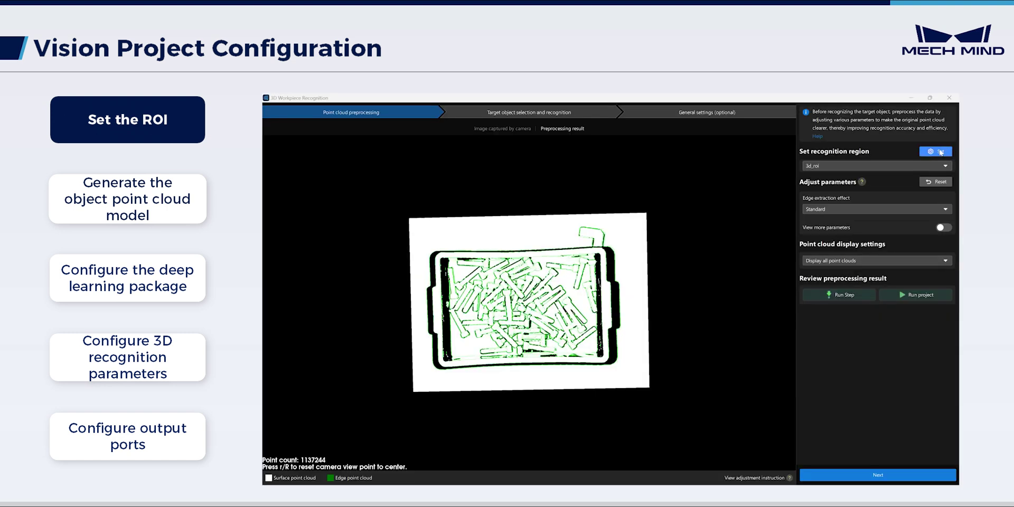
click(939, 152)
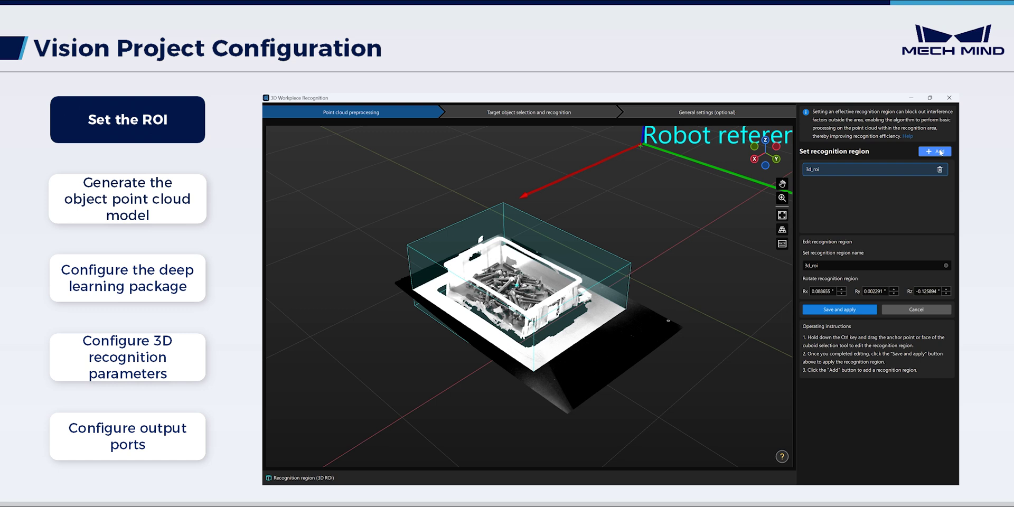
scroll(528, 295, up, 2)
drag(551, 296, 525, 361)
scroll(552, 382, up, 2)
drag(637, 276, 667, 357)
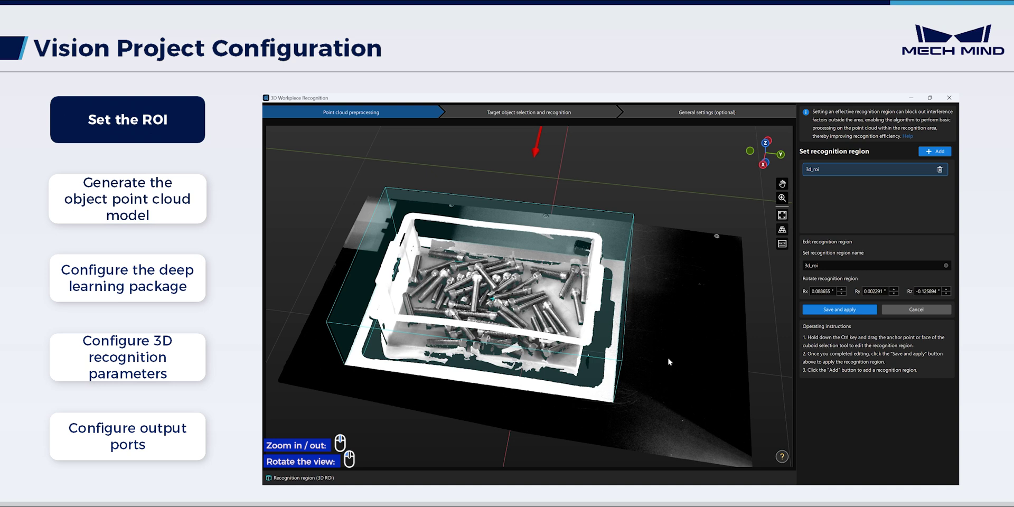
click(832, 309)
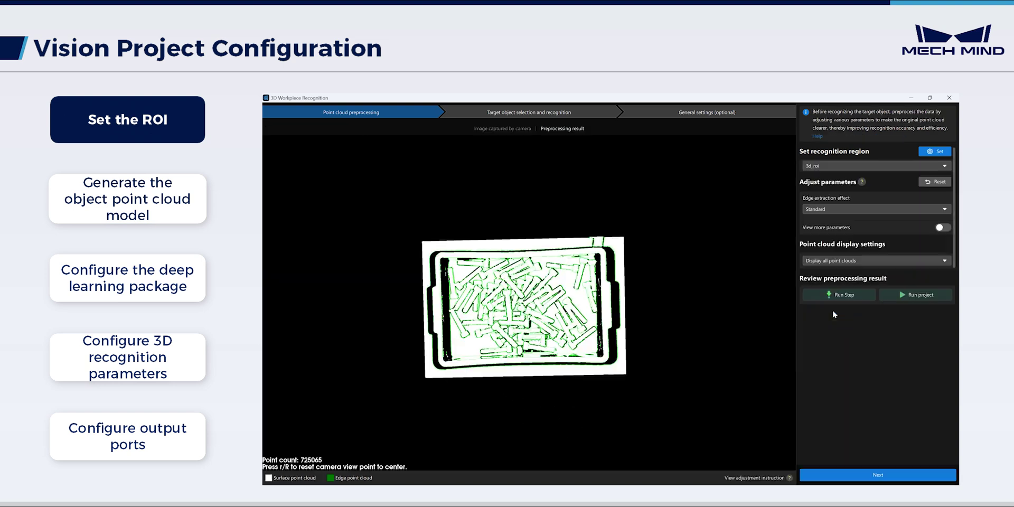
Create a Bolts target object from the Bolts STL file with units in metres.
click(928, 478)
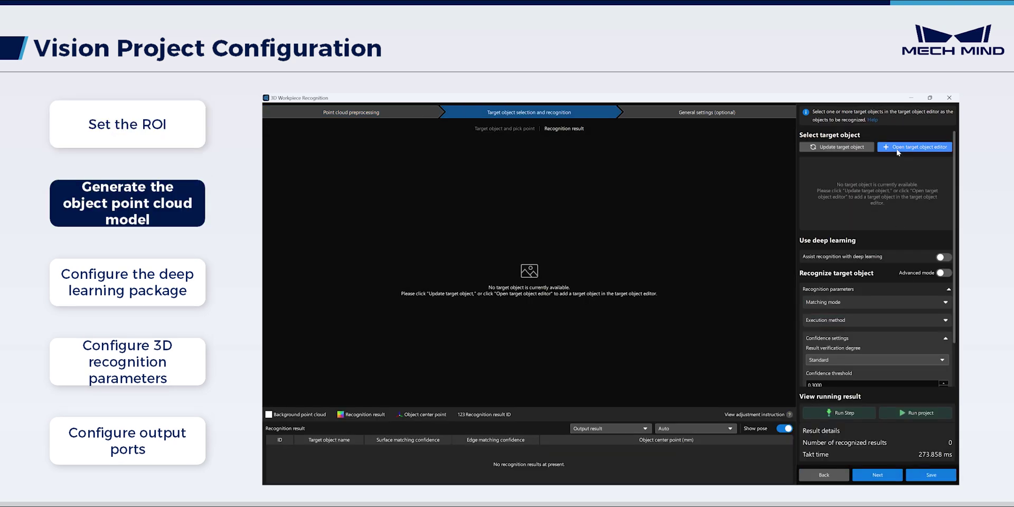
click(897, 148)
click(436, 302)
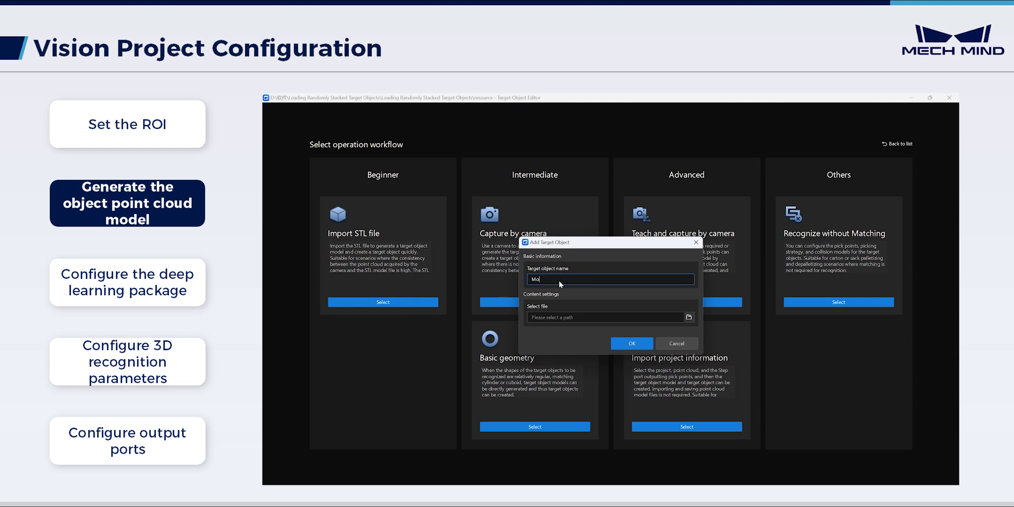
click(691, 317)
click(689, 316)
double_click(613, 336)
double_click(613, 312)
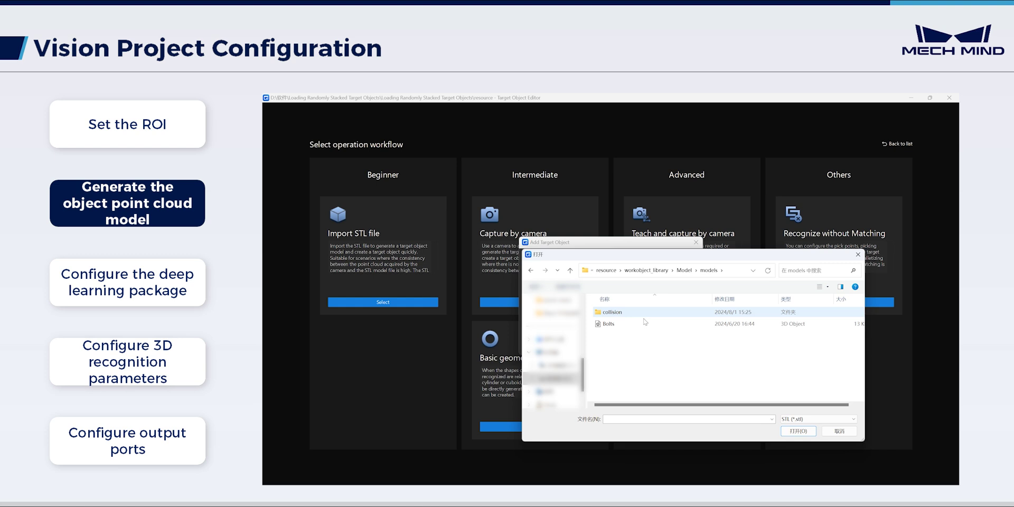
click(608, 324)
click(798, 435)
click(637, 343)
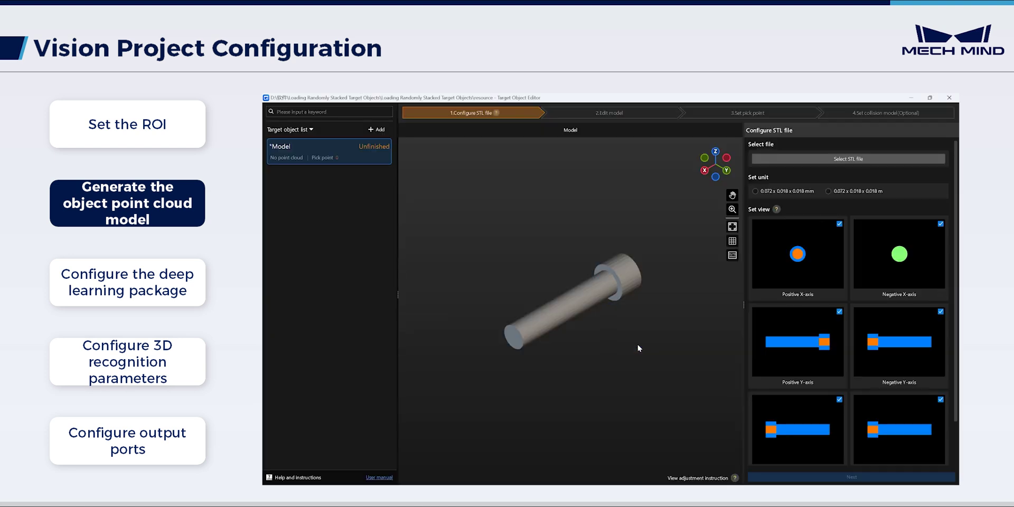
click(828, 191)
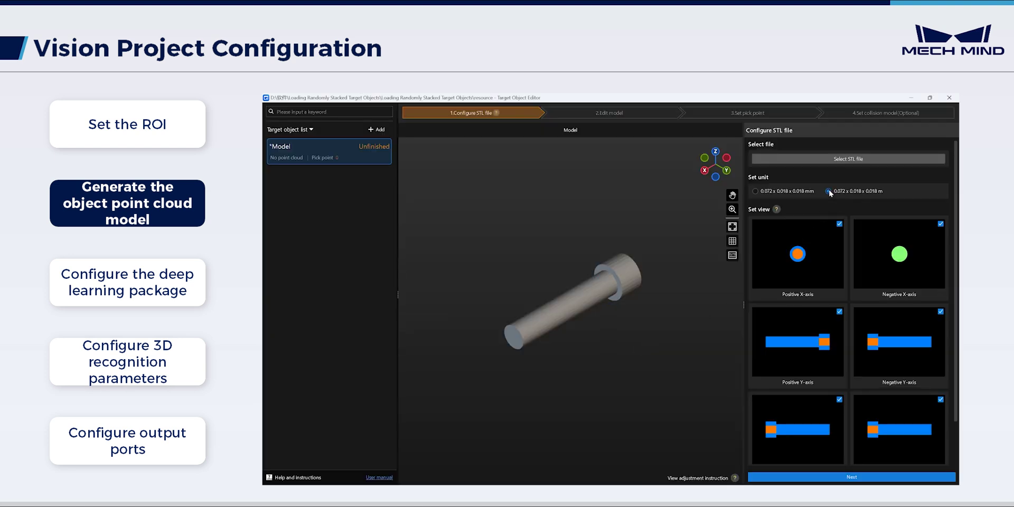
Move to the pick-point page and hide the object centre label while inspecting the bolt.
click(903, 478)
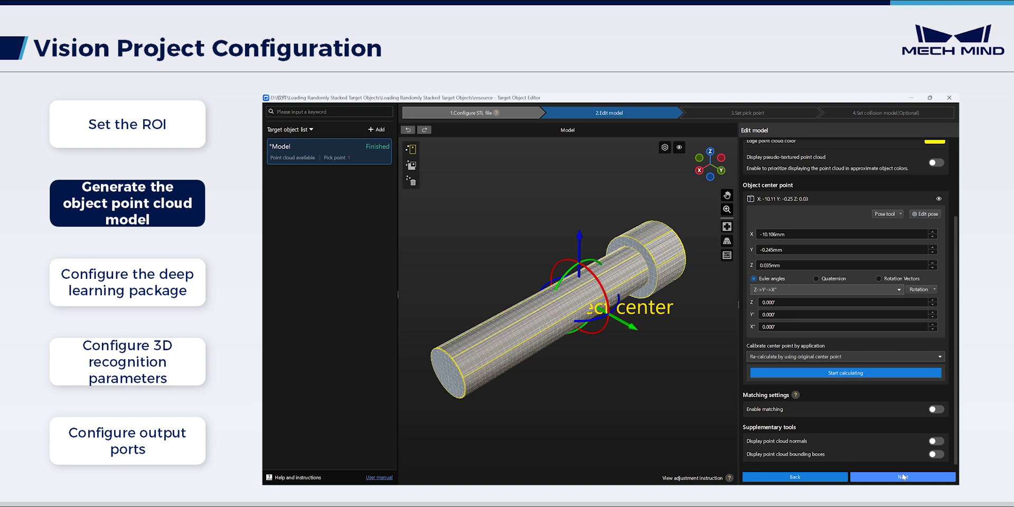
click(903, 476)
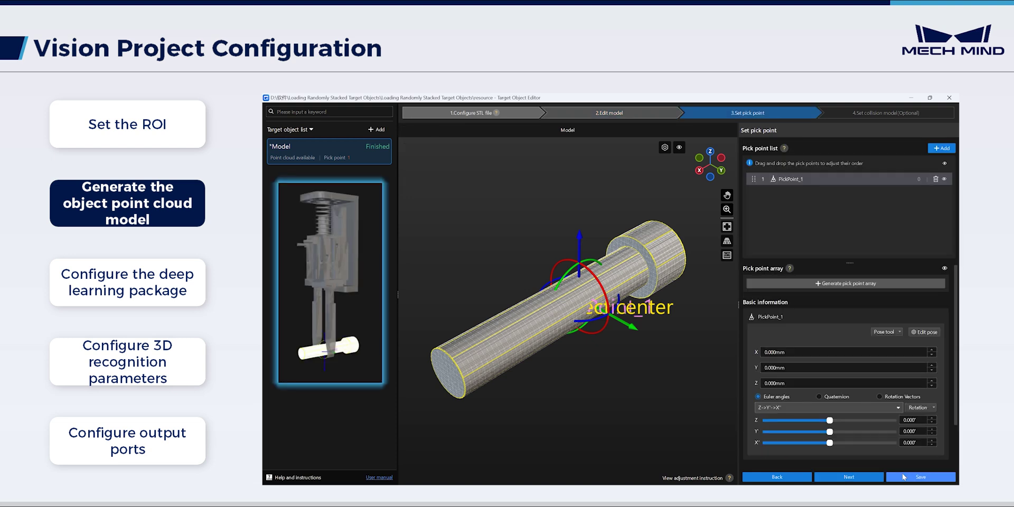
click(679, 147)
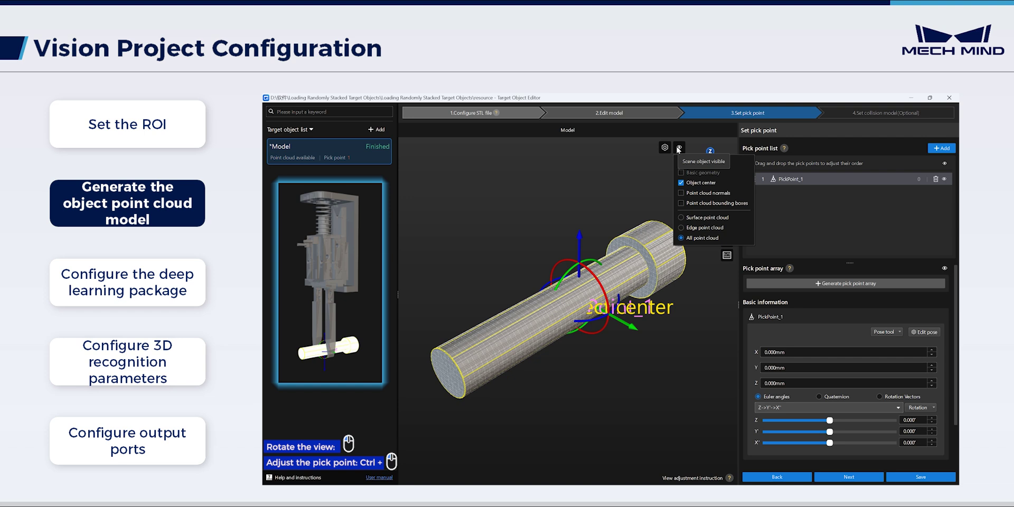
click(684, 185)
drag(464, 311, 600, 372)
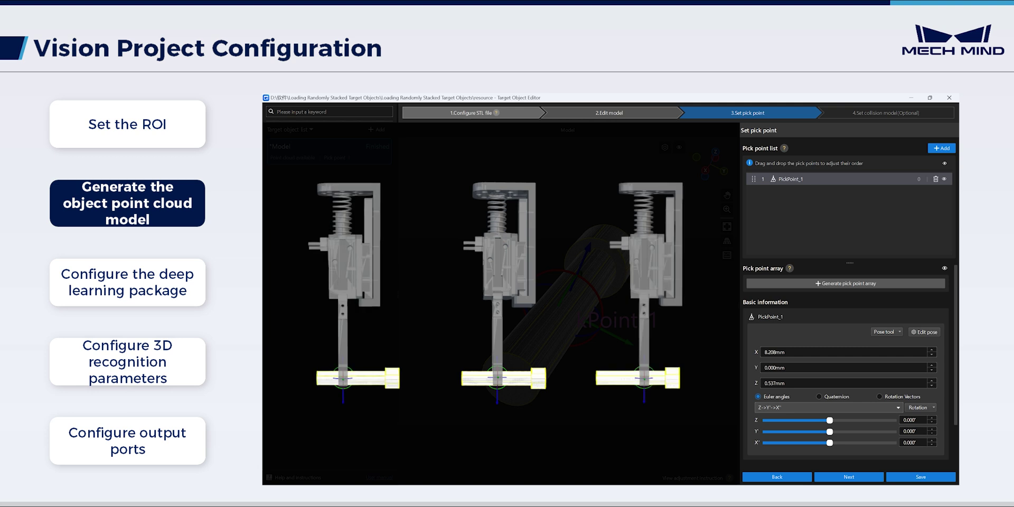
Allow ±15 mm X-axis translational relaxation on the pick point and save the model.
scroll(877, 436, down, 1)
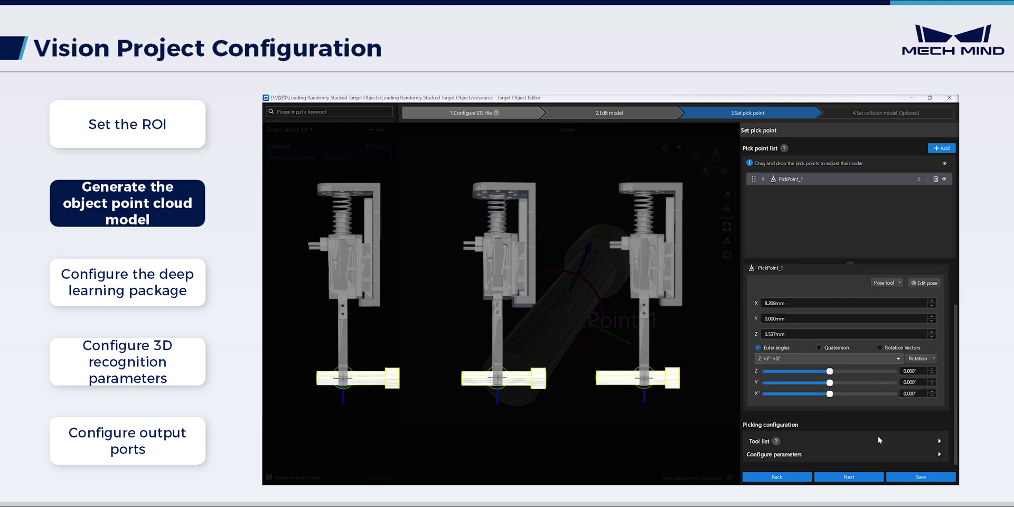
scroll(923, 452, down, 1)
scroll(923, 452, down, 1)
click(931, 362)
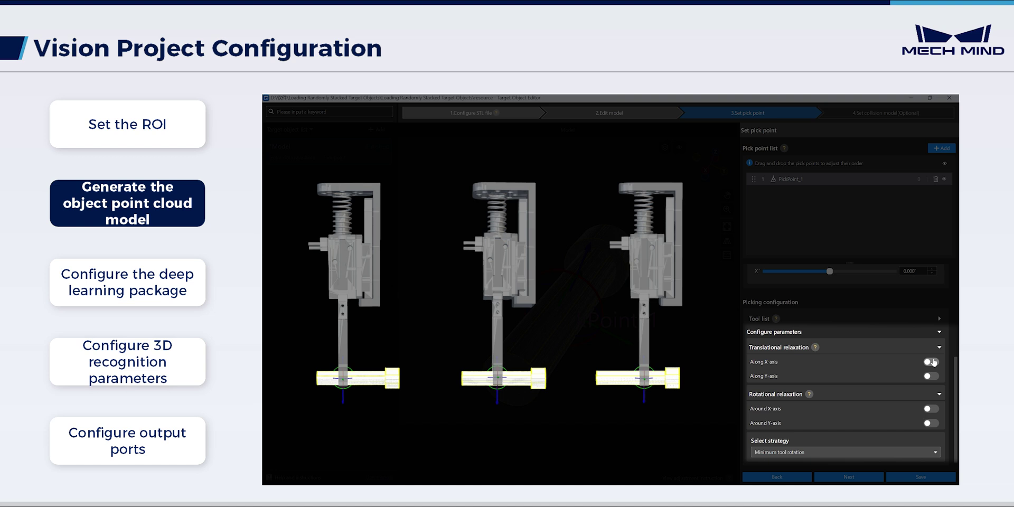
click(794, 379)
text(15mm)
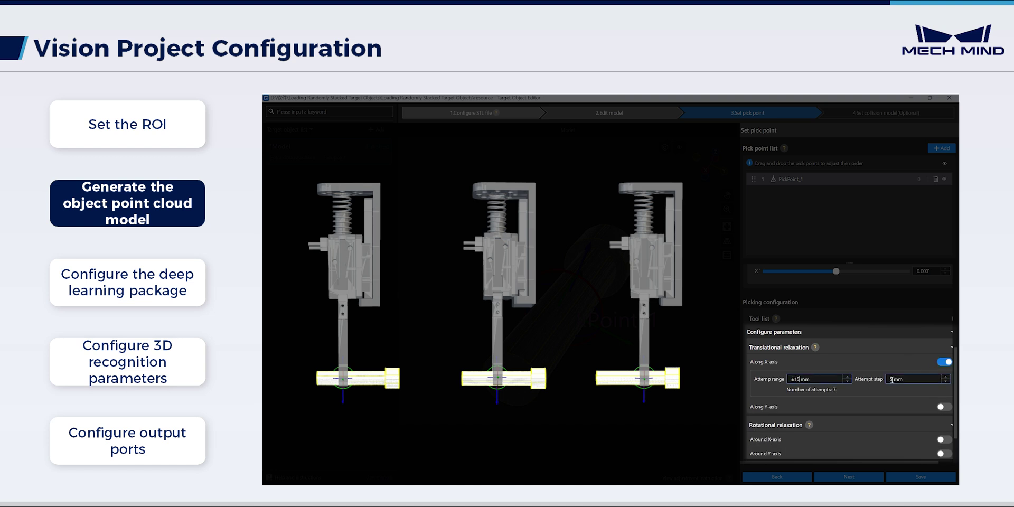
click(892, 379)
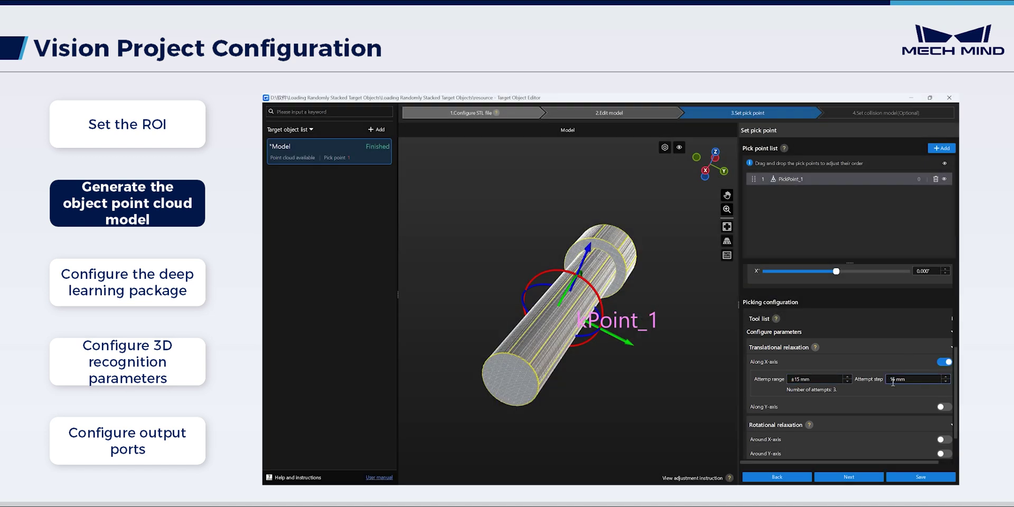
click(922, 478)
click(679, 299)
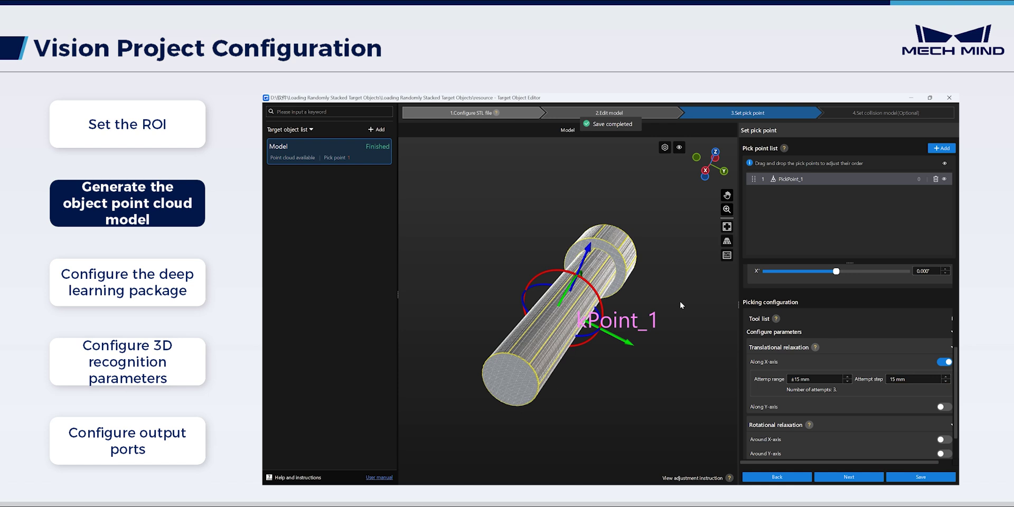
Load the bolt model and enable deep-learning assistance using the insSeg_230731_092356 package.
click(948, 98)
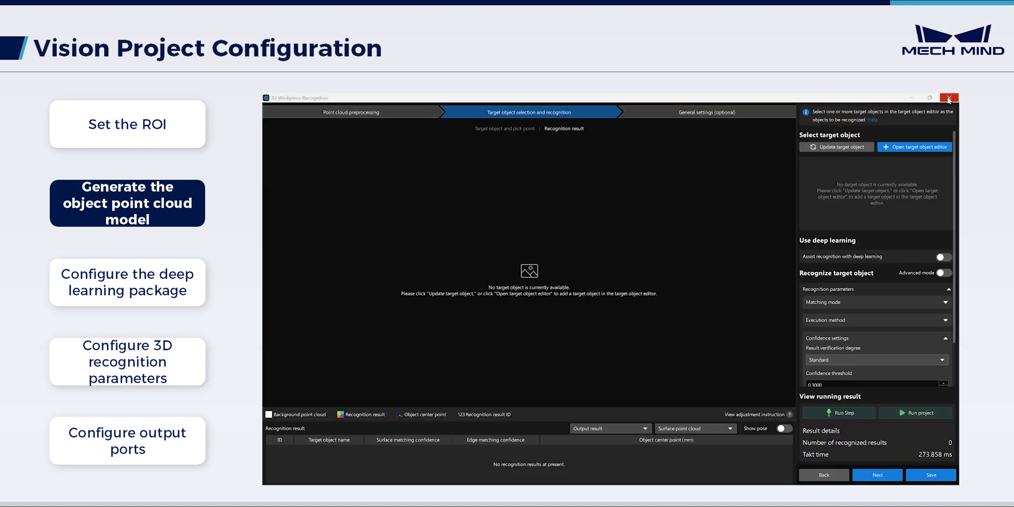
click(854, 149)
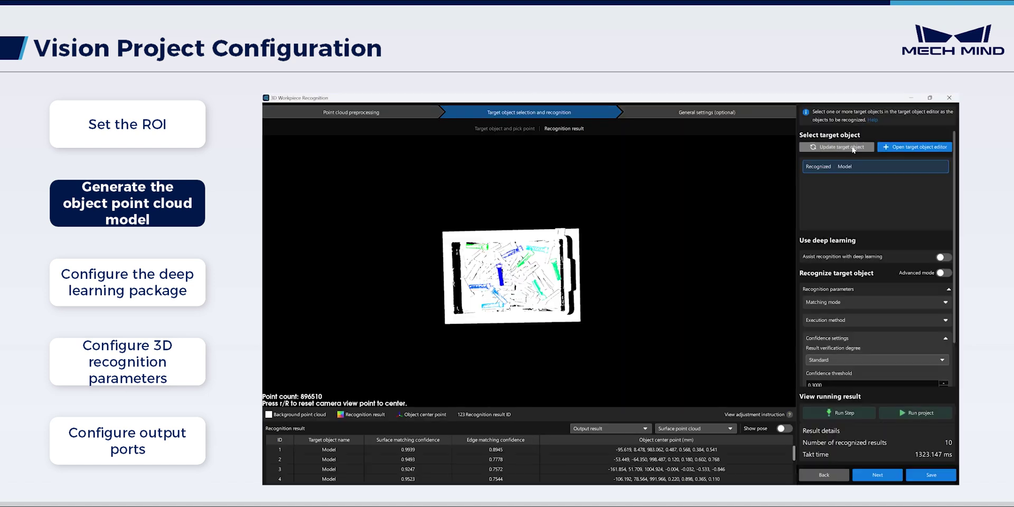
click(943, 257)
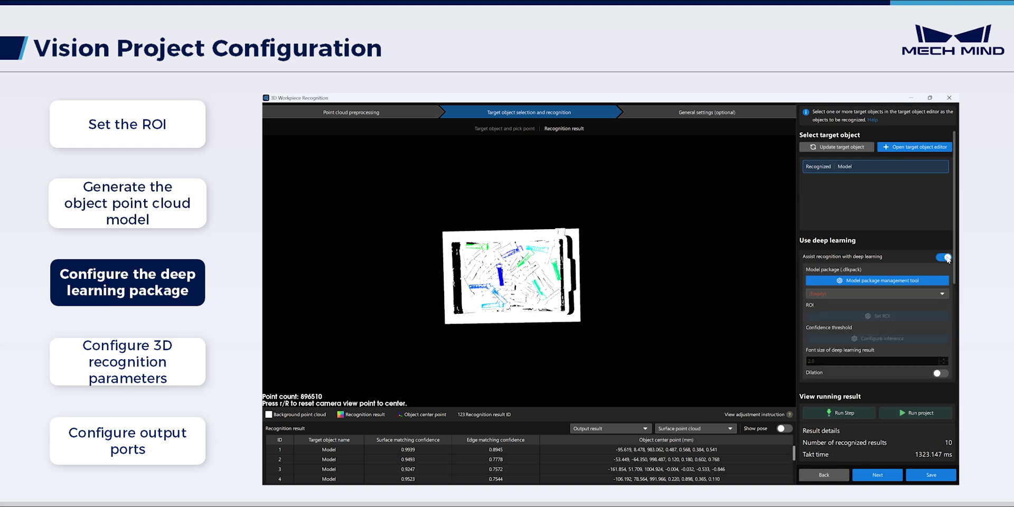
click(880, 281)
click(384, 197)
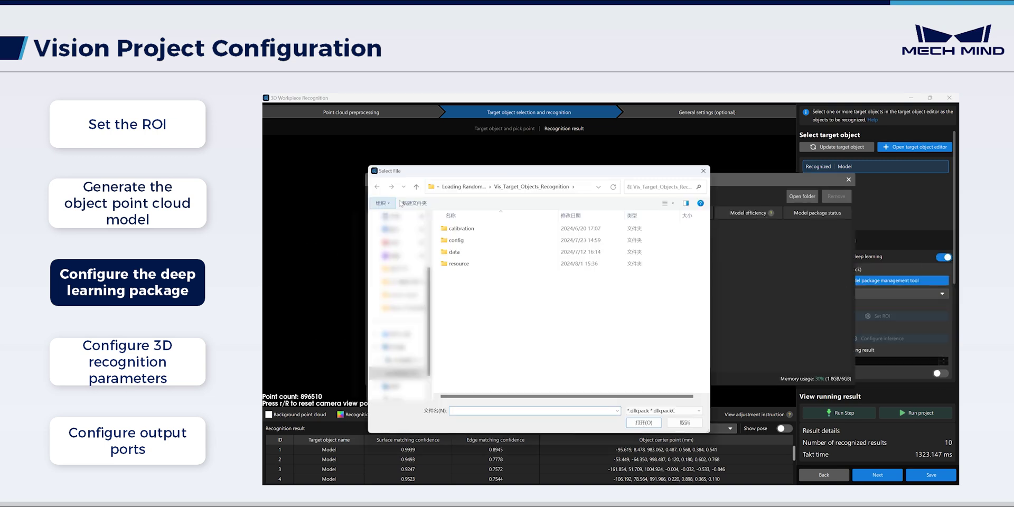
double_click(488, 241)
click(475, 228)
click(644, 422)
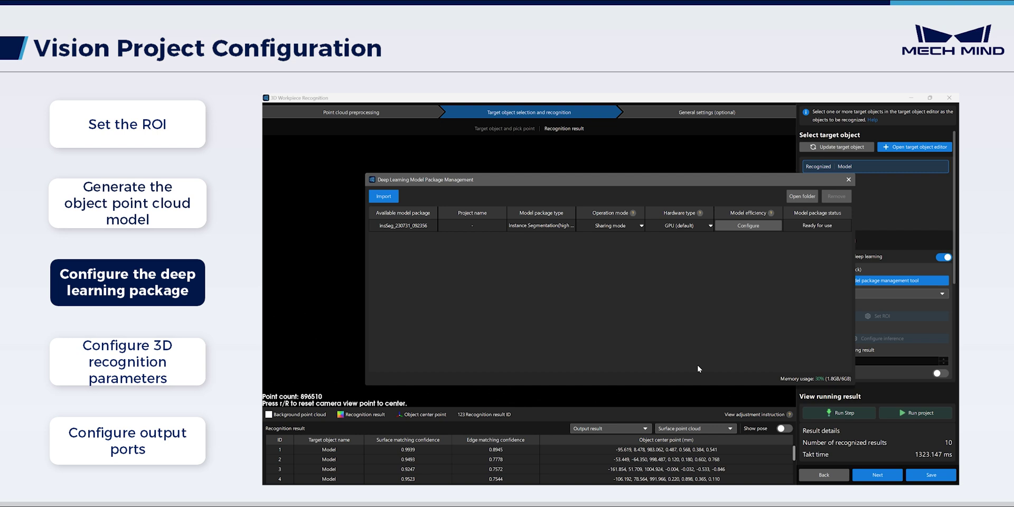
click(848, 179)
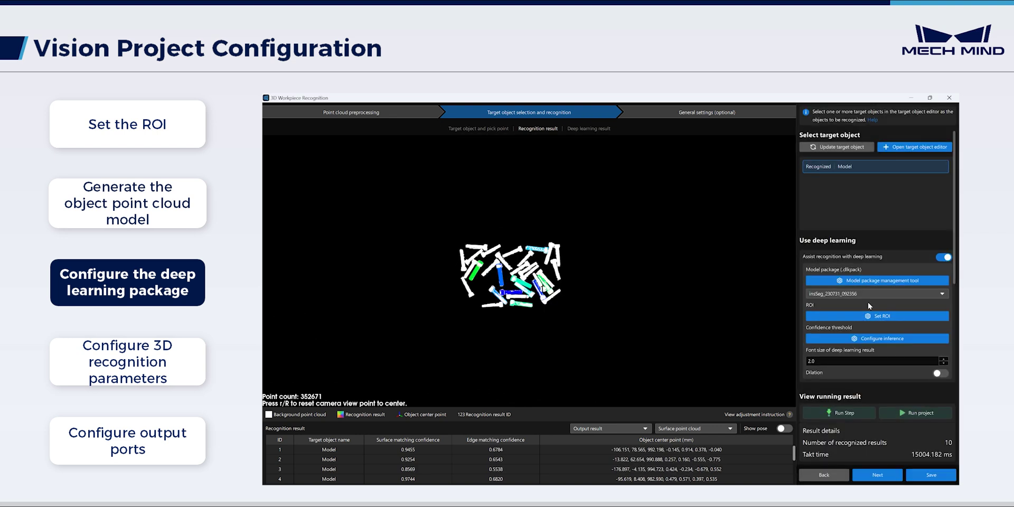
Set the deep-learning region of interest and name it 2D_ROI.
click(590, 129)
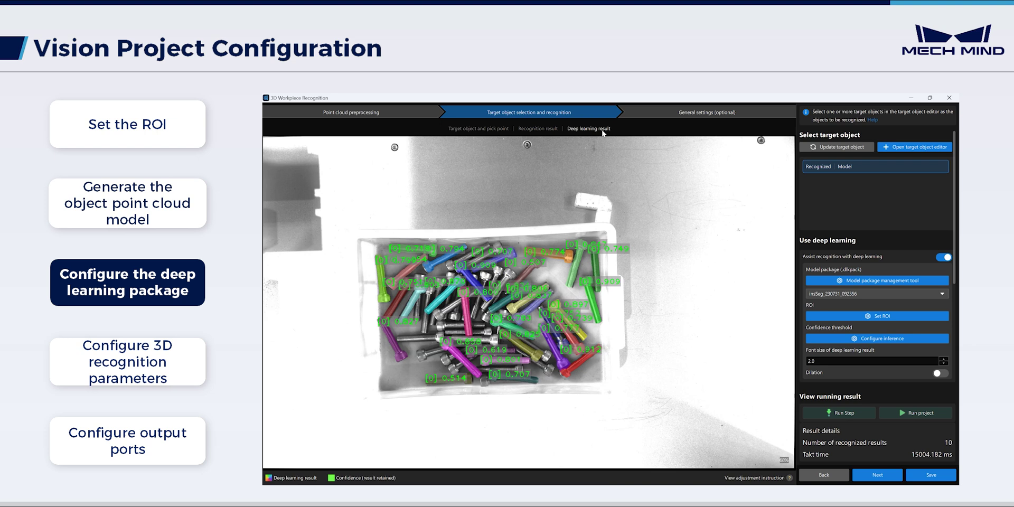
click(877, 315)
text(D_ROI)
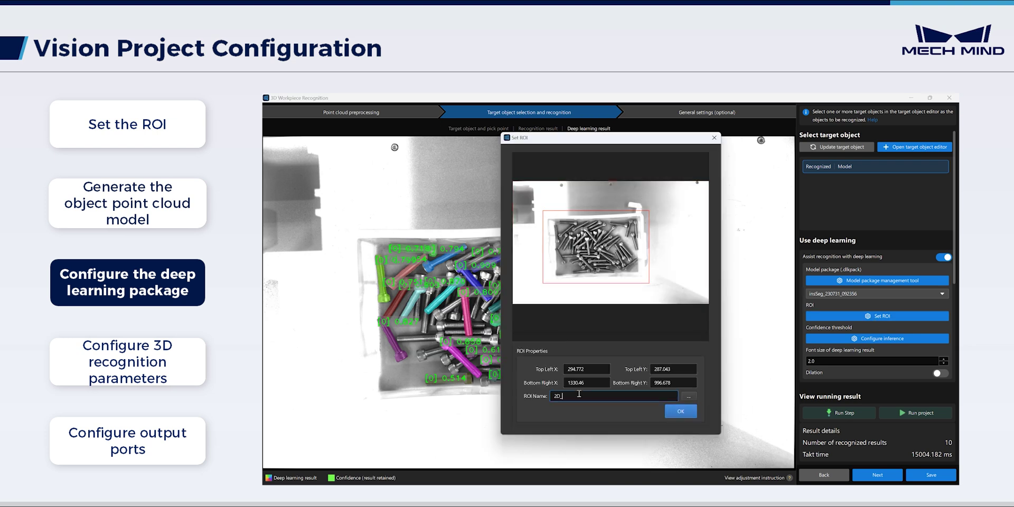
click(680, 412)
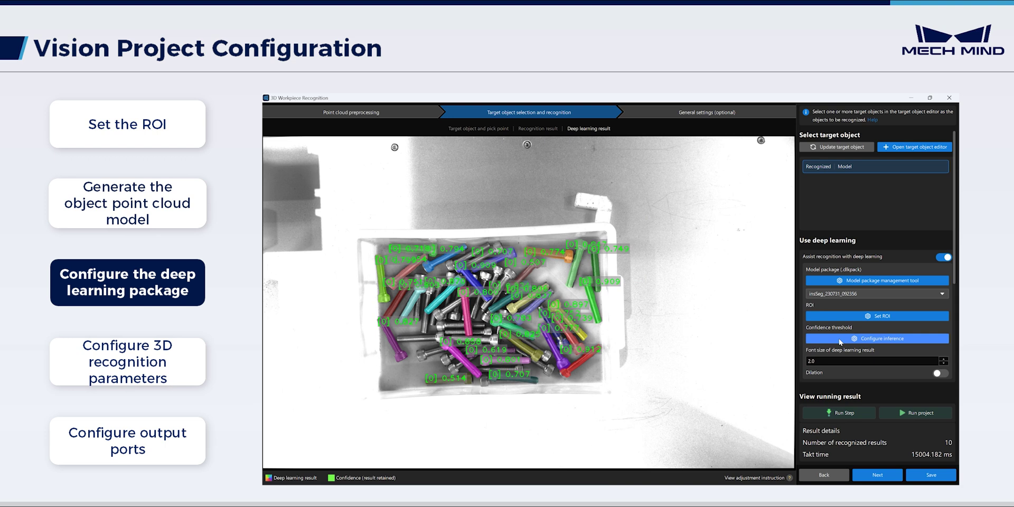
Confirm the inference confidence threshold and enable mask dilation with kernel size 5.
click(877, 338)
drag(840, 170, 858, 169)
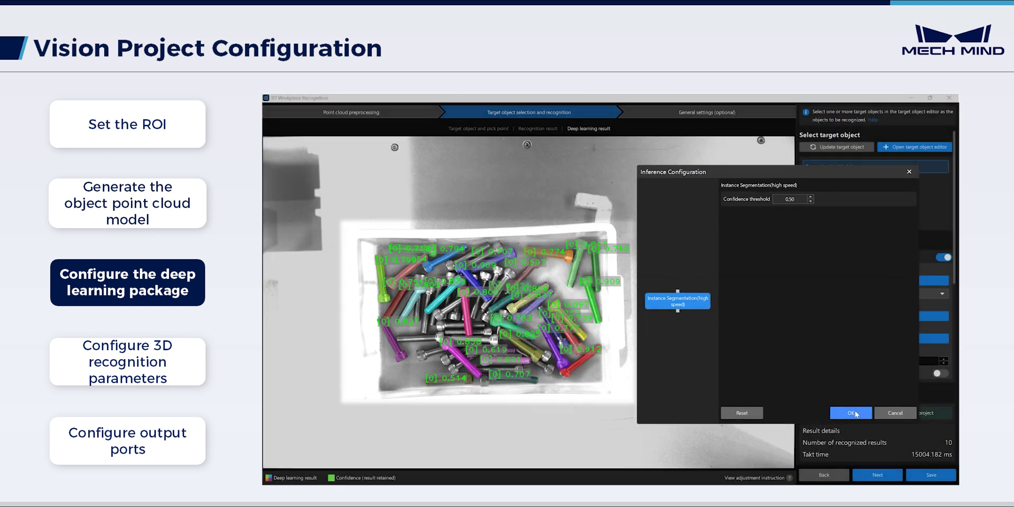
click(850, 412)
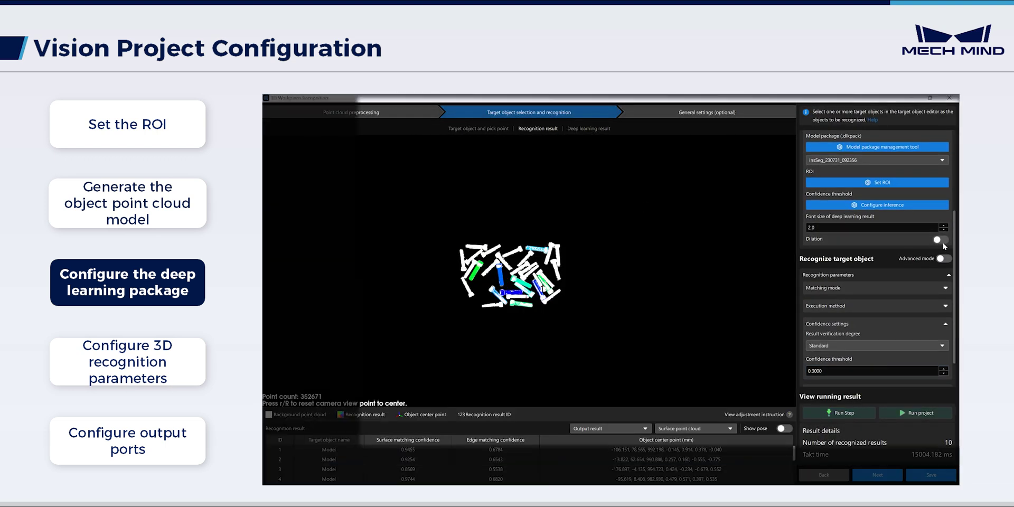
click(942, 241)
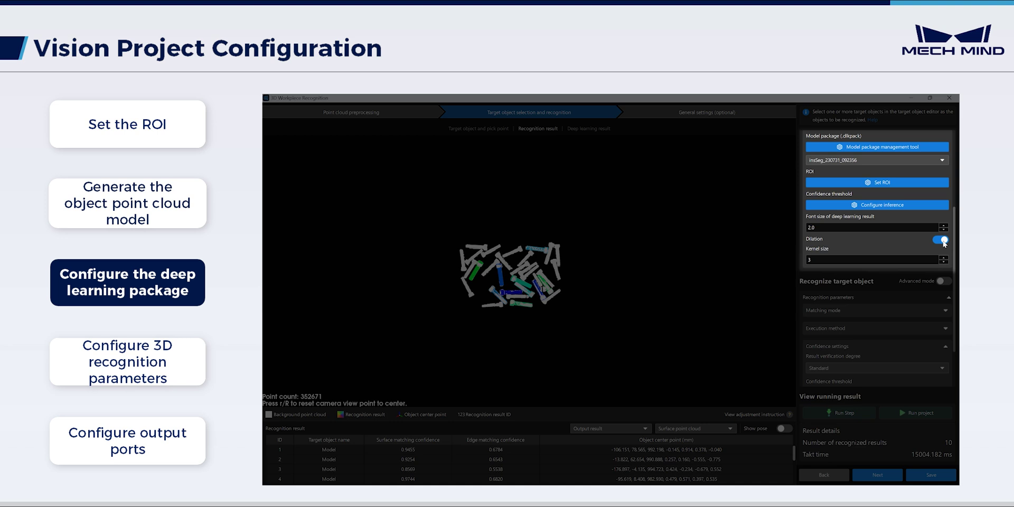
scroll(528, 275, up, 5)
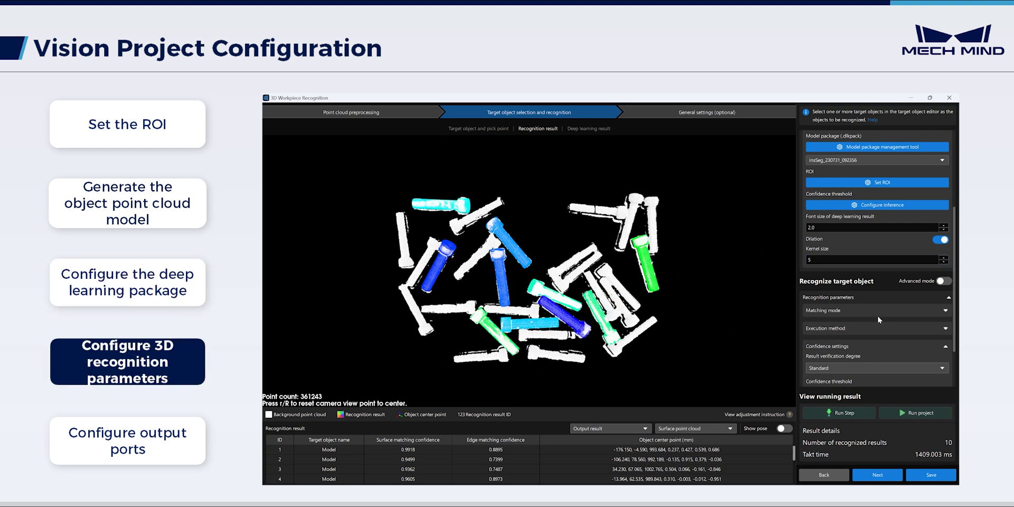
scroll(878, 316, down, 3)
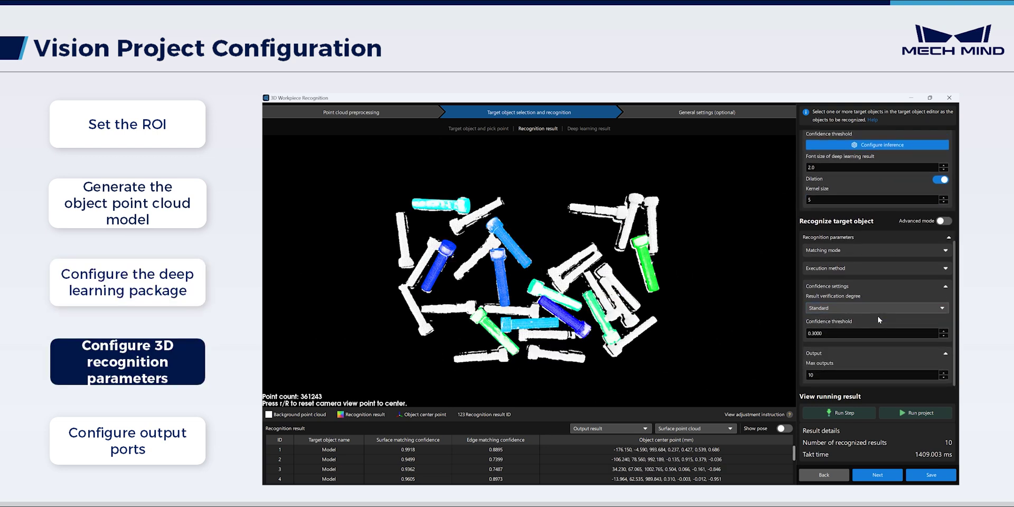
Turn off auto matching mode, use surface matching for fine matching, and rerun recognition.
click(944, 250)
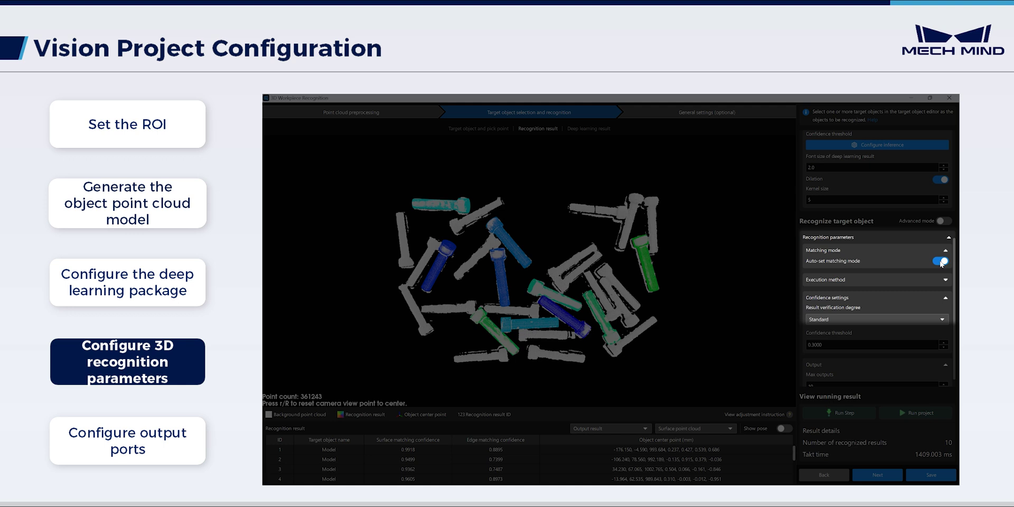
click(941, 261)
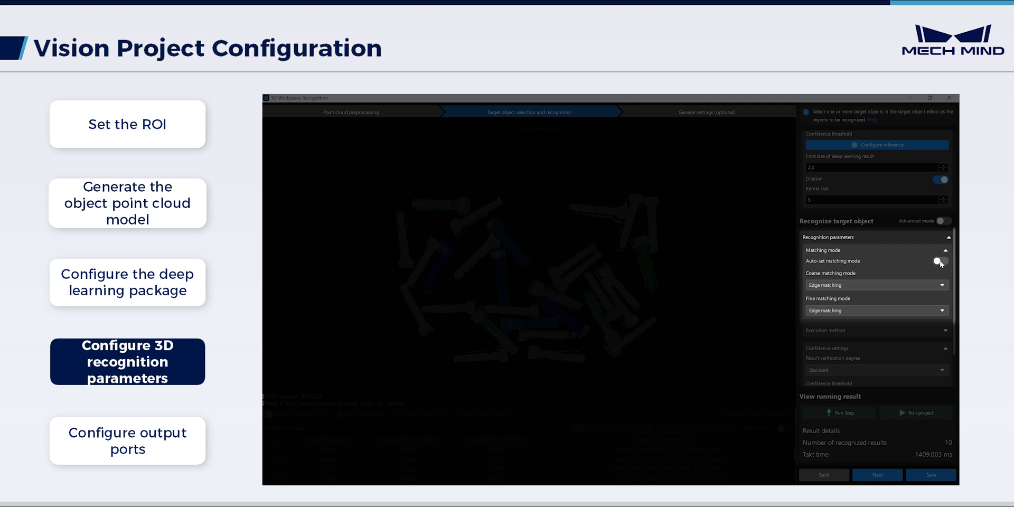
click(892, 310)
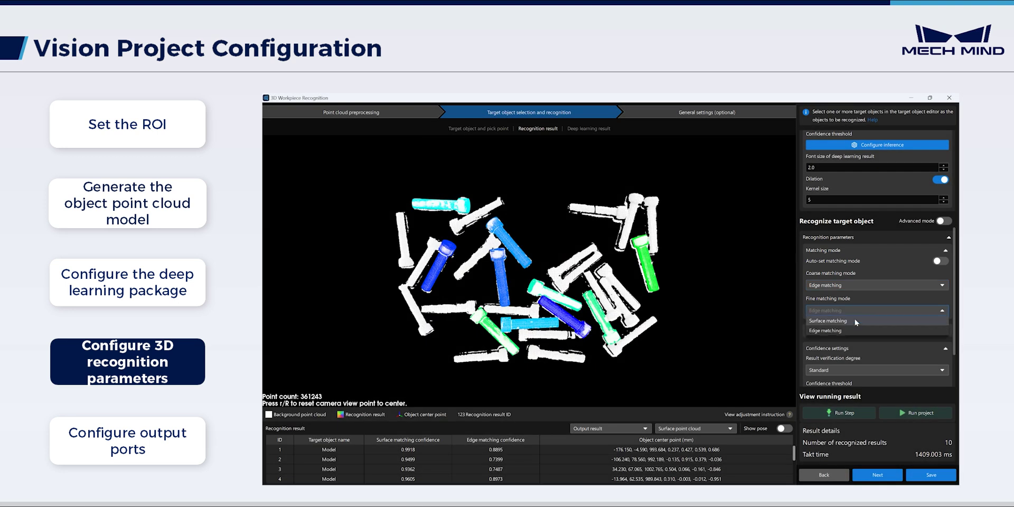
click(892, 334)
click(847, 415)
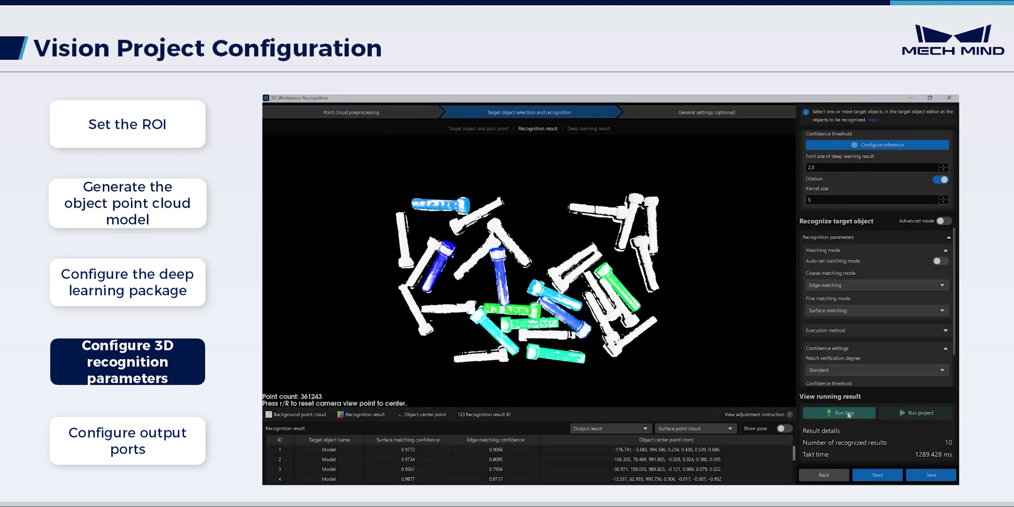
Raise maximum outputs to 40 and rerun recognition, now finding 32 bolts.
scroll(856, 336, down, 1)
scroll(856, 337, down, 3)
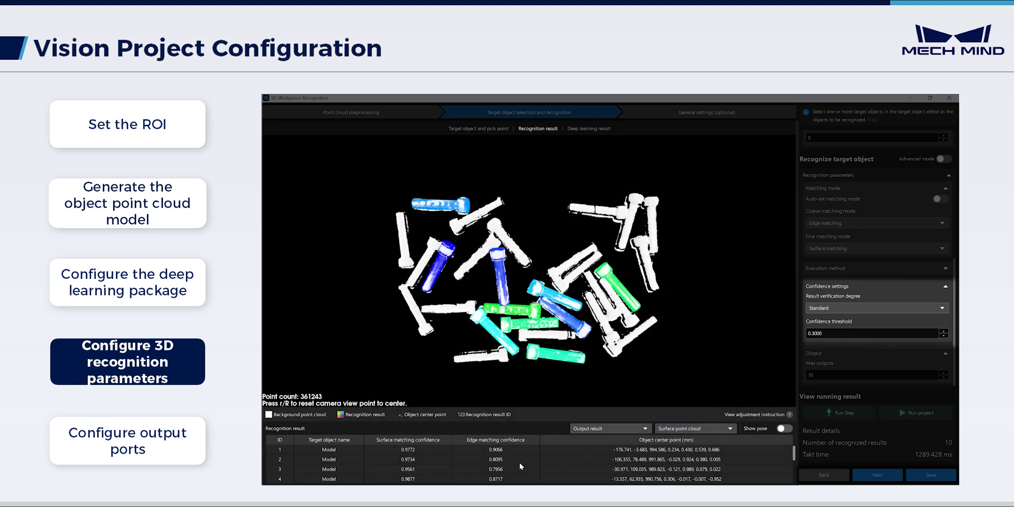
scroll(518, 461, down, 2)
scroll(519, 461, down, 1)
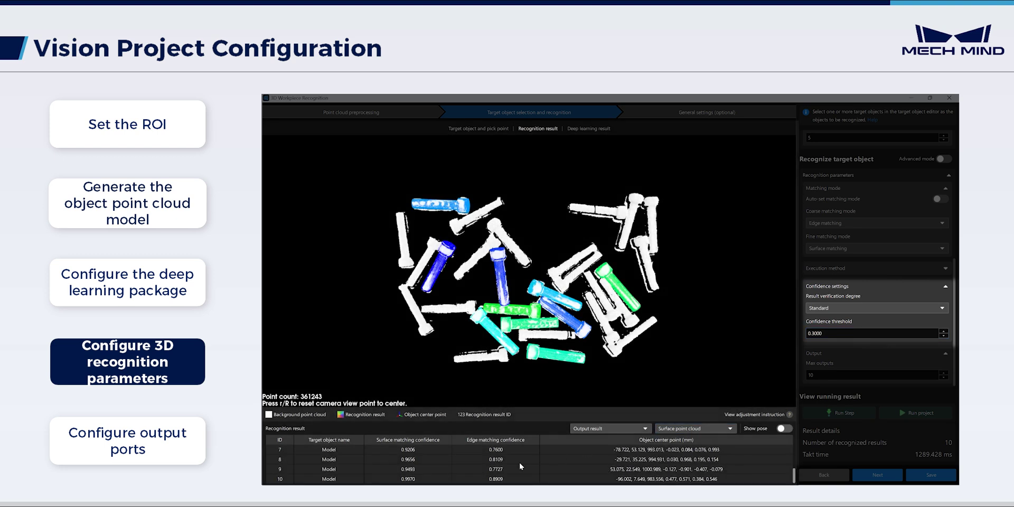
scroll(519, 462, up, 3)
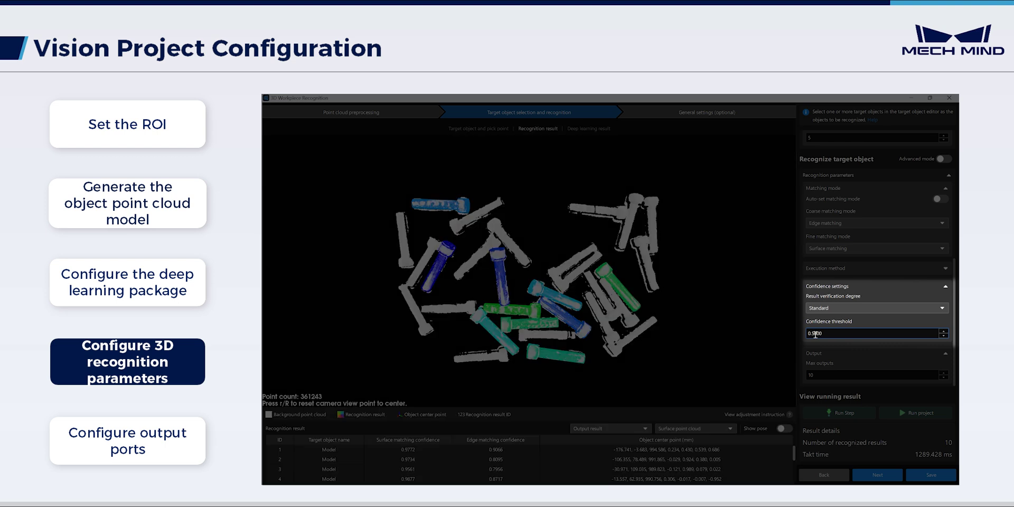
click(820, 373)
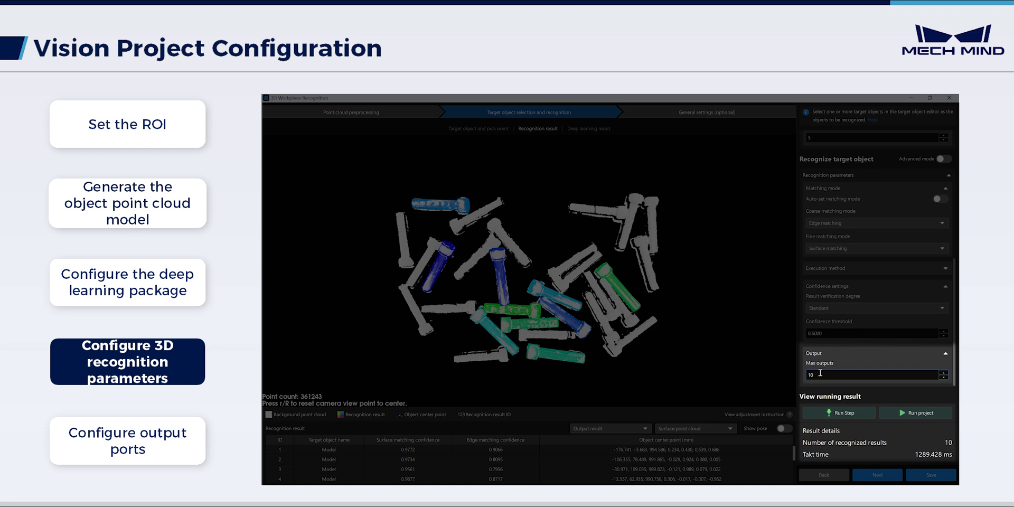
key(BackSpace)
key(BackSpace)
text(40)
click(843, 412)
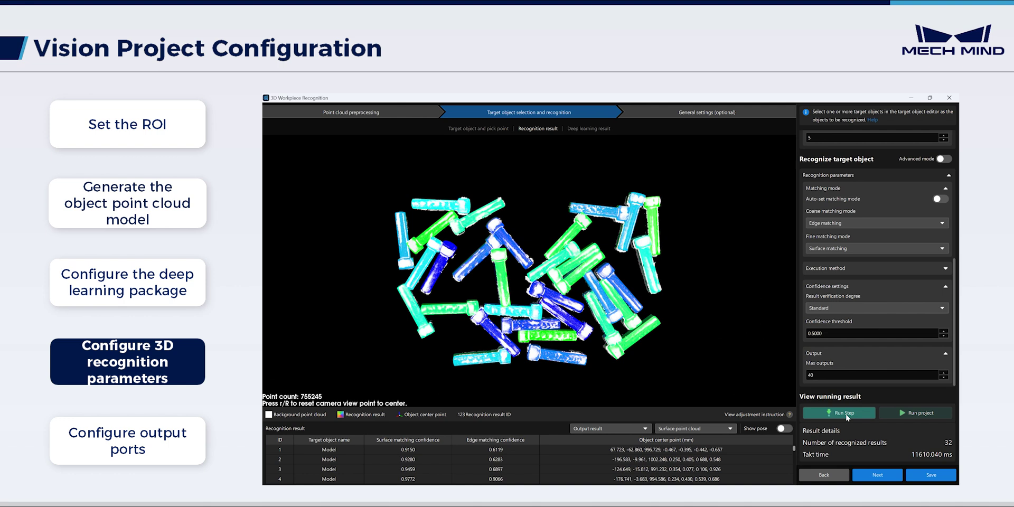
Output object center points, labels and the preprocessed point cloud, and save the port settings.
click(890, 478)
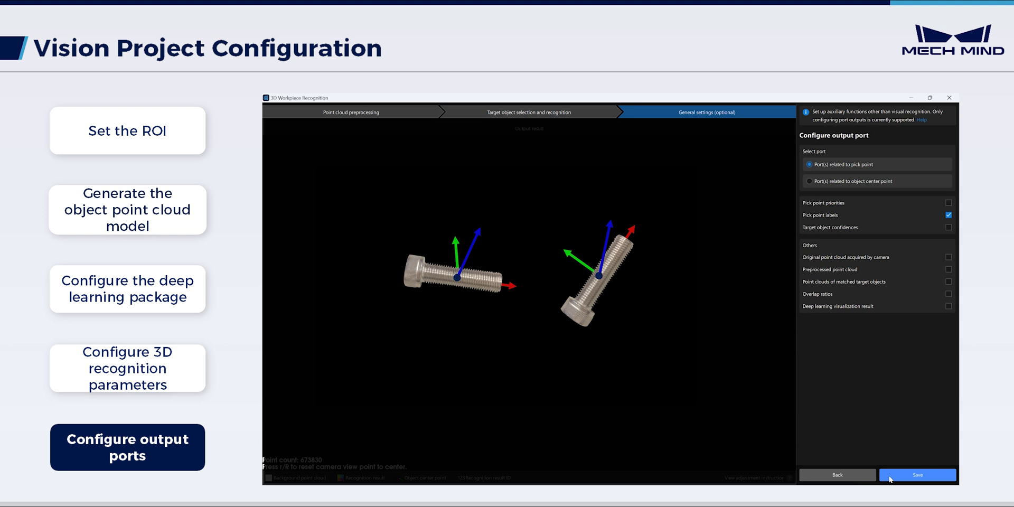
click(810, 180)
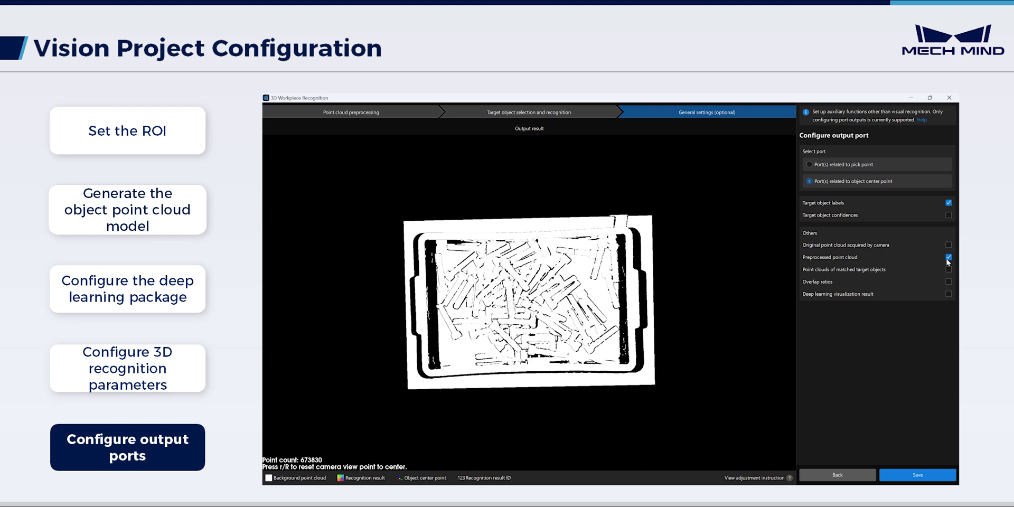
click(917, 475)
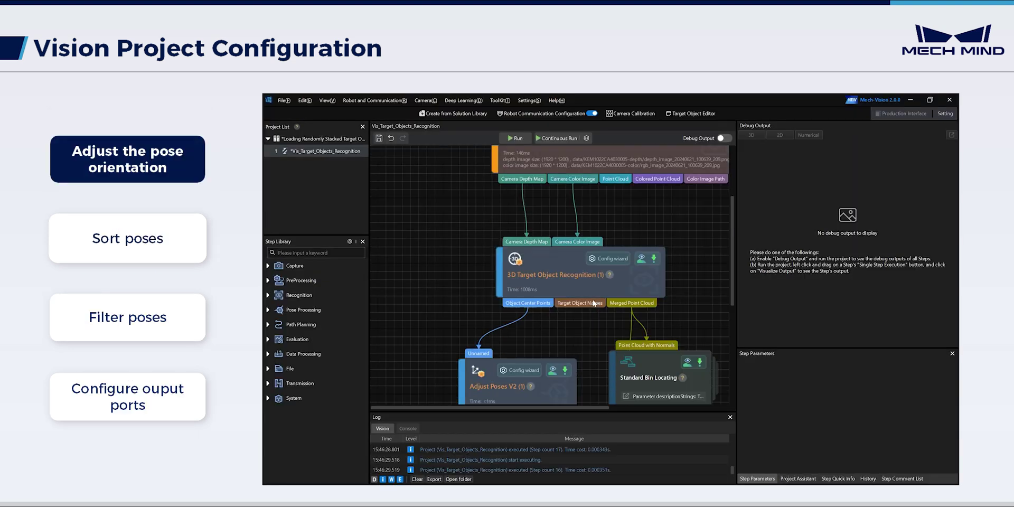
scroll(592, 303, down, 3)
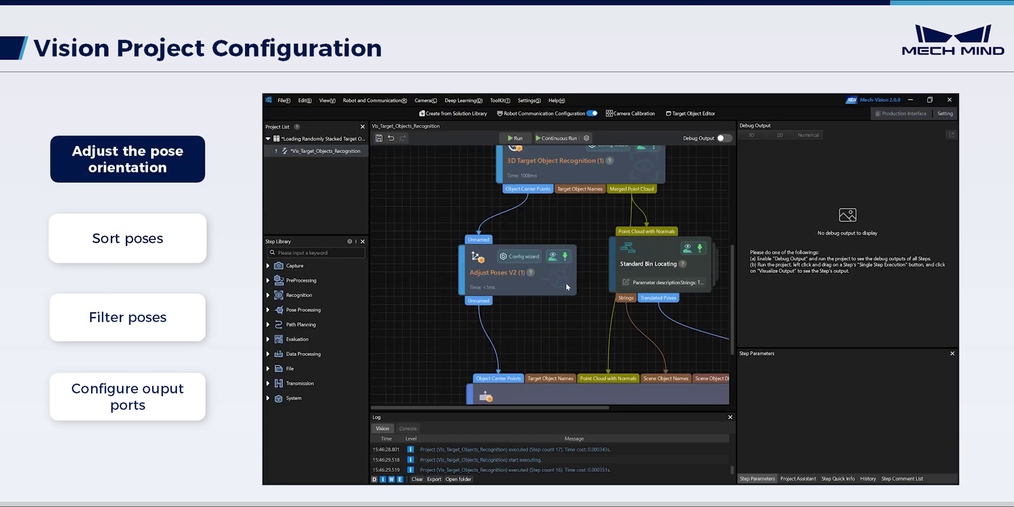
Select the Adjust Poses V2 step and launch its Config wizard.
click(559, 275)
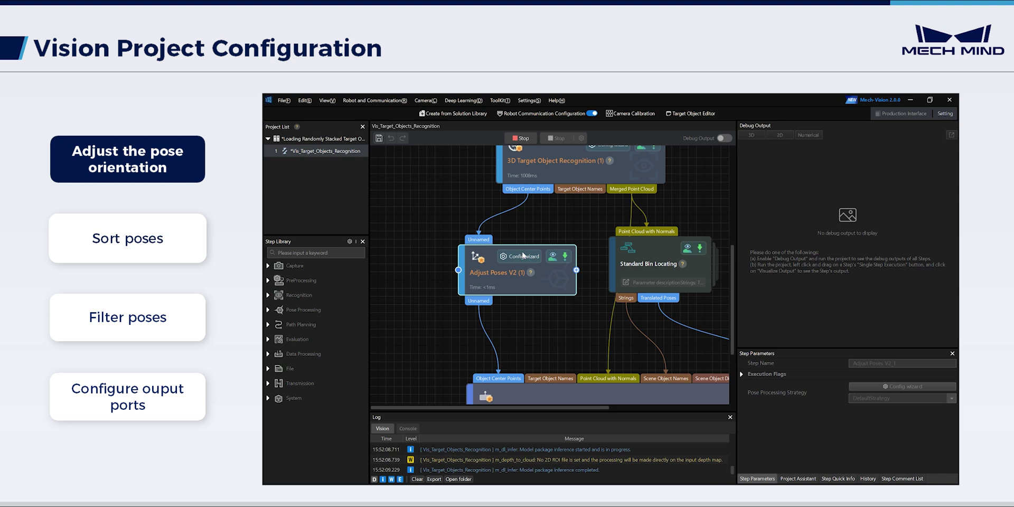
click(522, 256)
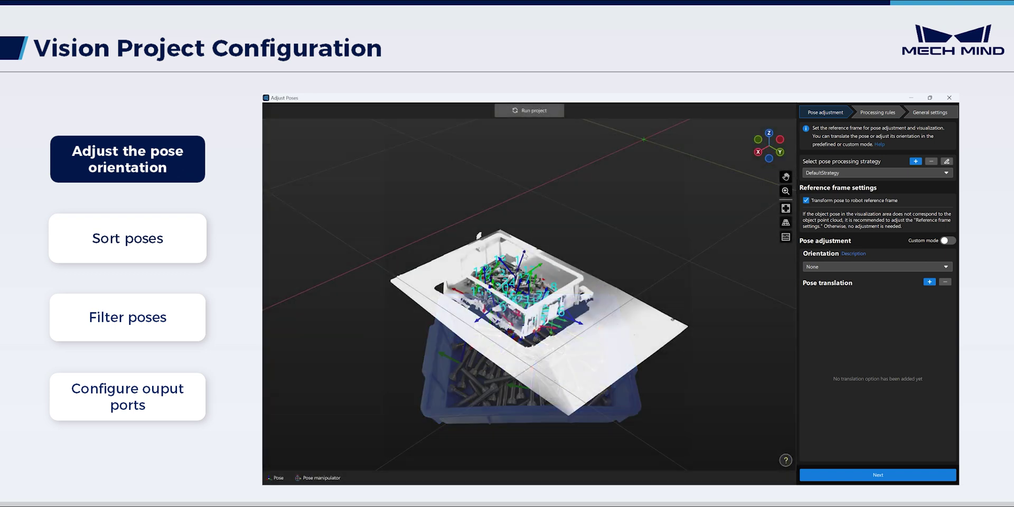
Set orientation to Point to reference point and save the placed reference_pose.
click(876, 267)
click(856, 293)
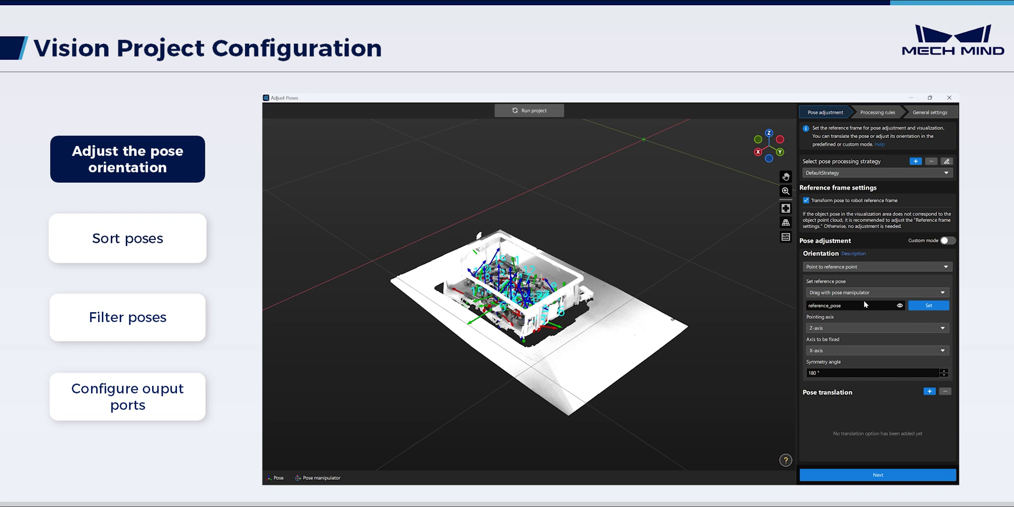
click(928, 305)
scroll(522, 357, up, 3)
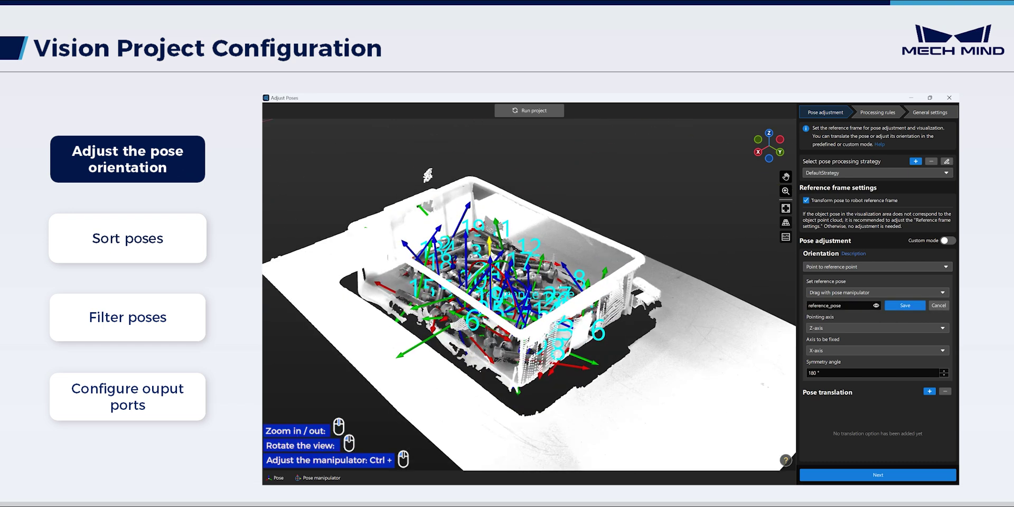
scroll(505, 157, down, 5)
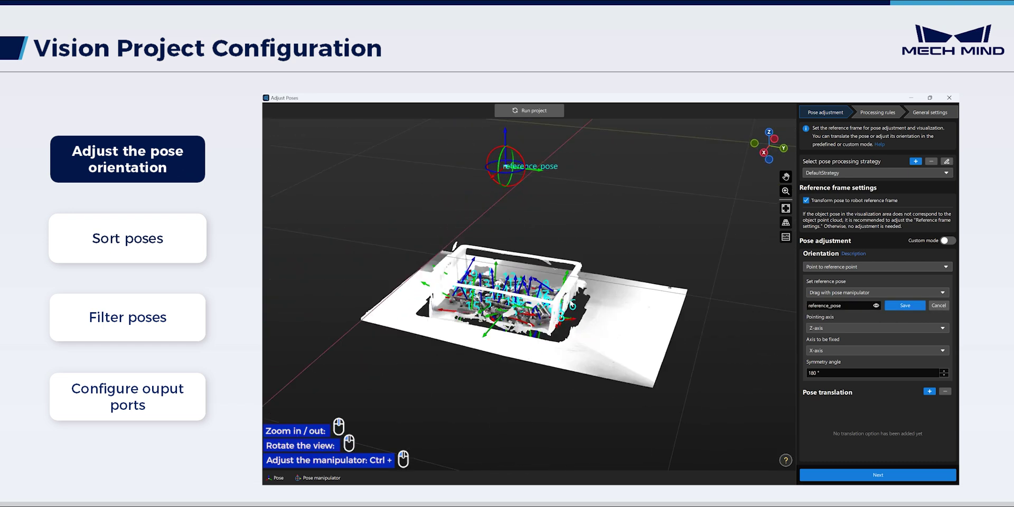
click(894, 305)
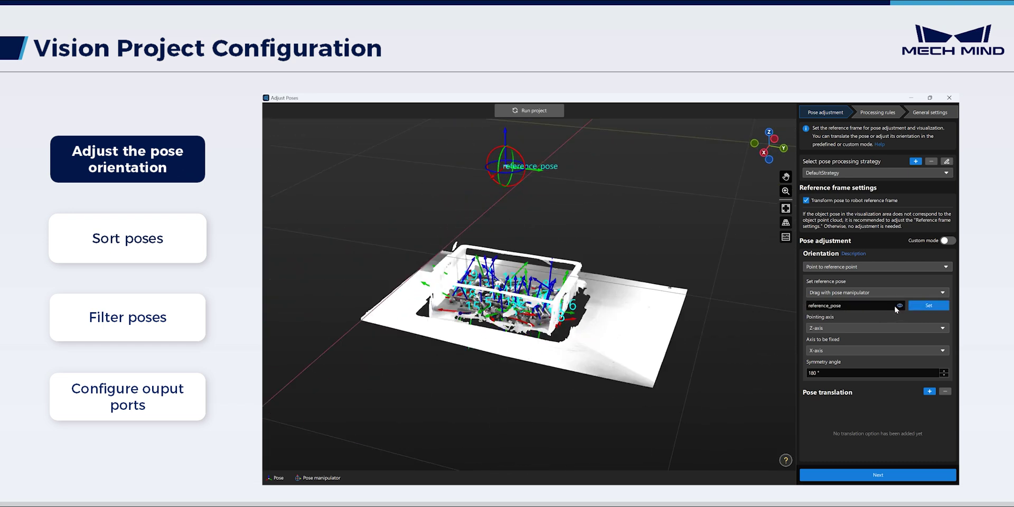
Keep Z-axis as the pointing axis, fix the X-axis, and edit the symmetry angle.
click(873, 325)
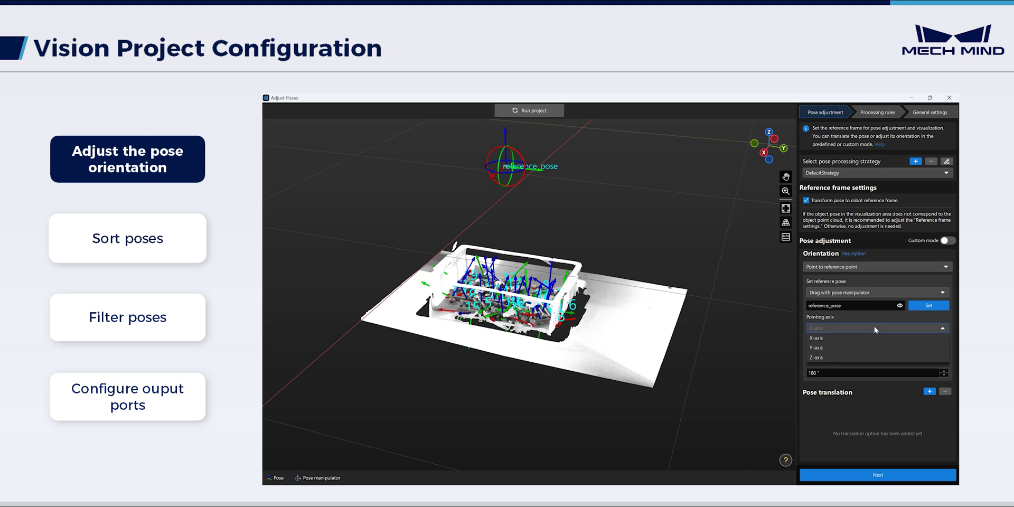
click(837, 354)
click(837, 352)
click(826, 360)
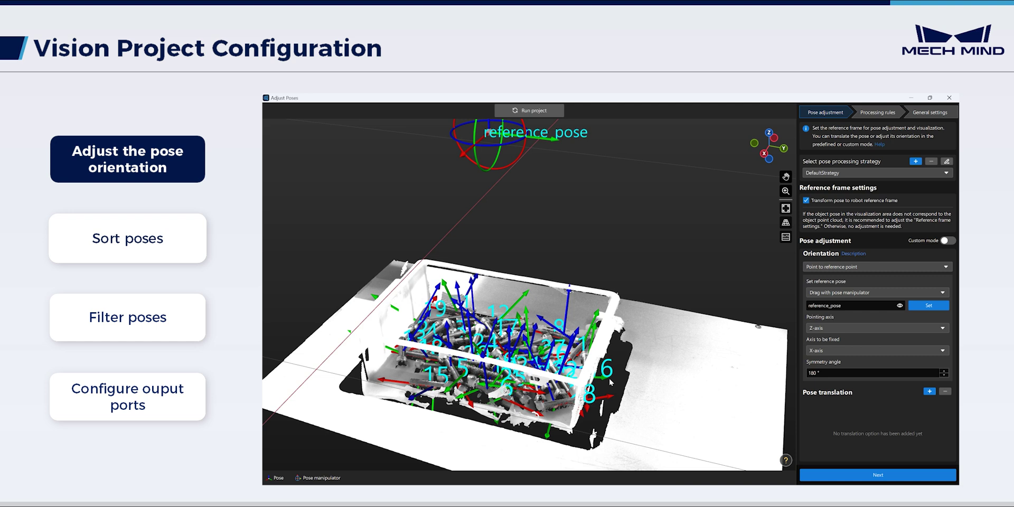
drag(810, 373, 815, 378)
key(BackSpace)
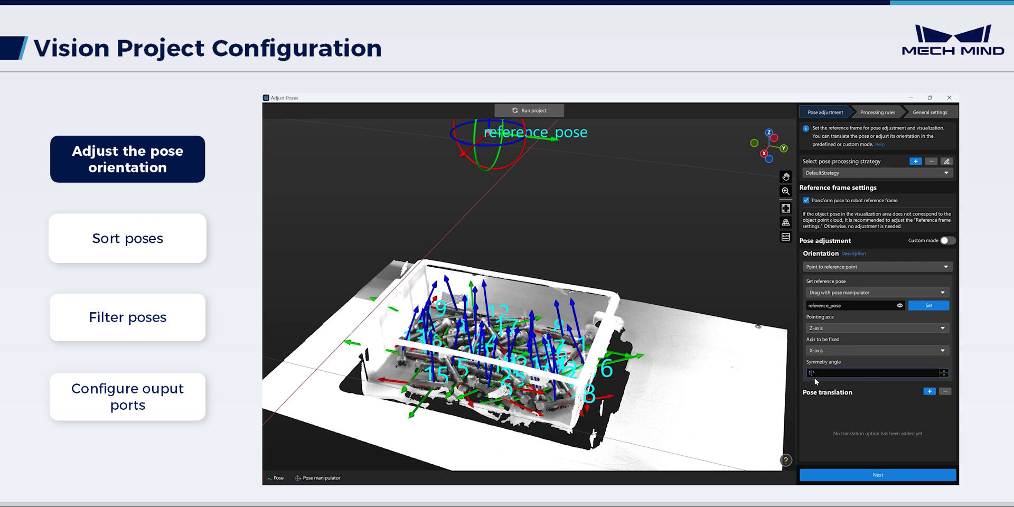
click(917, 476)
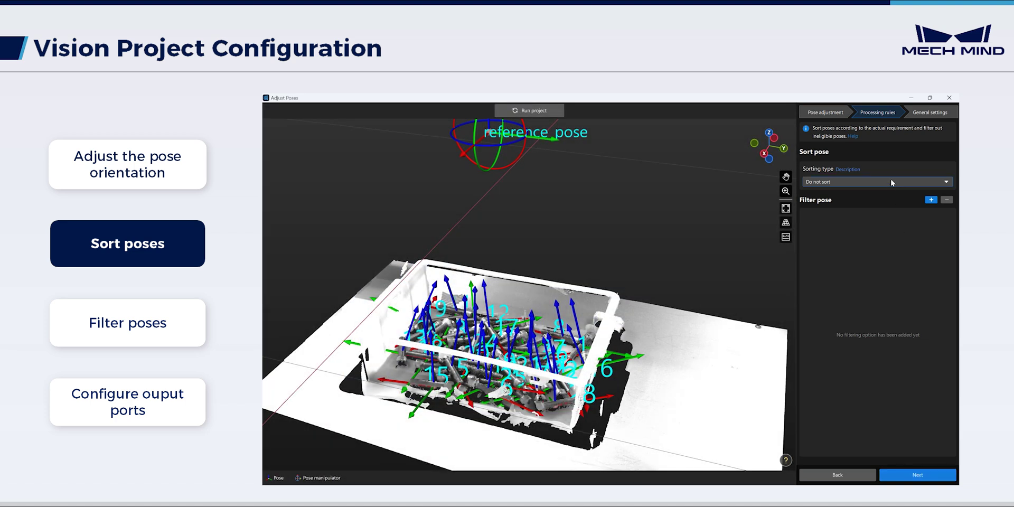
Sort poses by Z-coordinate value in descending order.
click(890, 180)
click(878, 219)
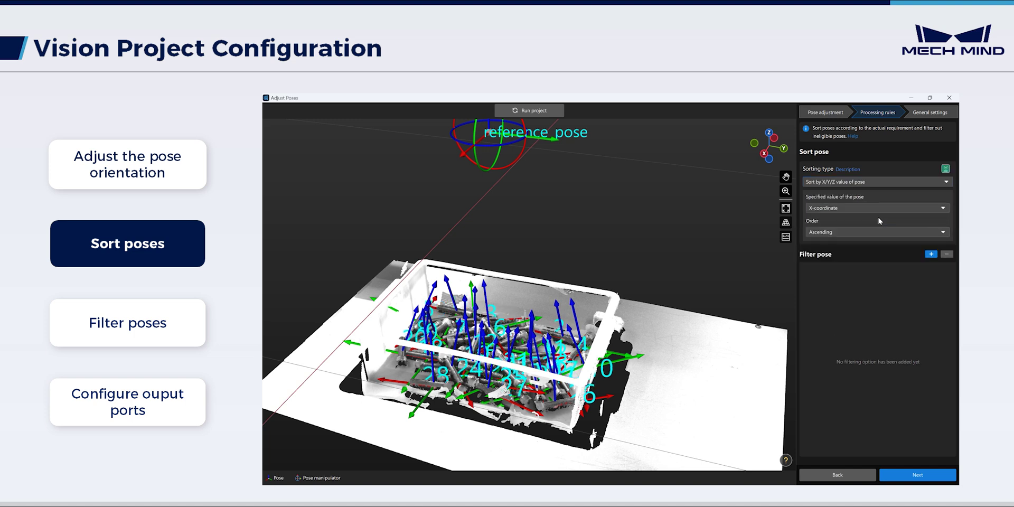
click(879, 208)
click(858, 236)
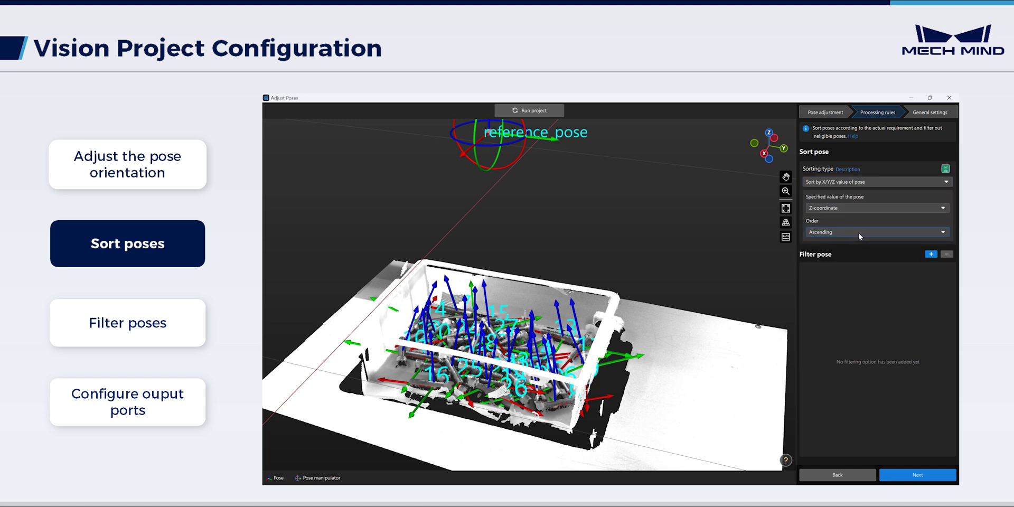
click(858, 232)
click(851, 247)
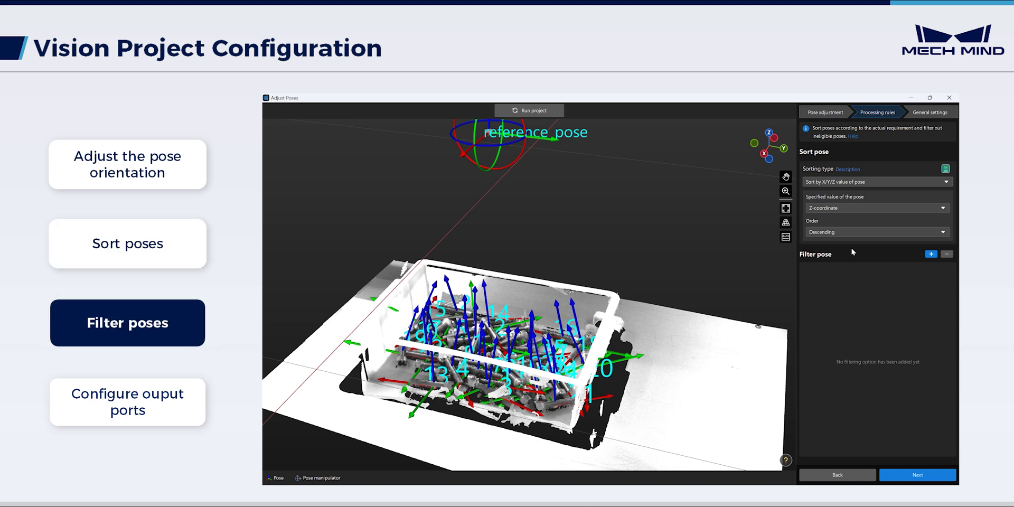
Add Filter by angle and Filter out poses out of ROI rules to the pose filters.
click(930, 254)
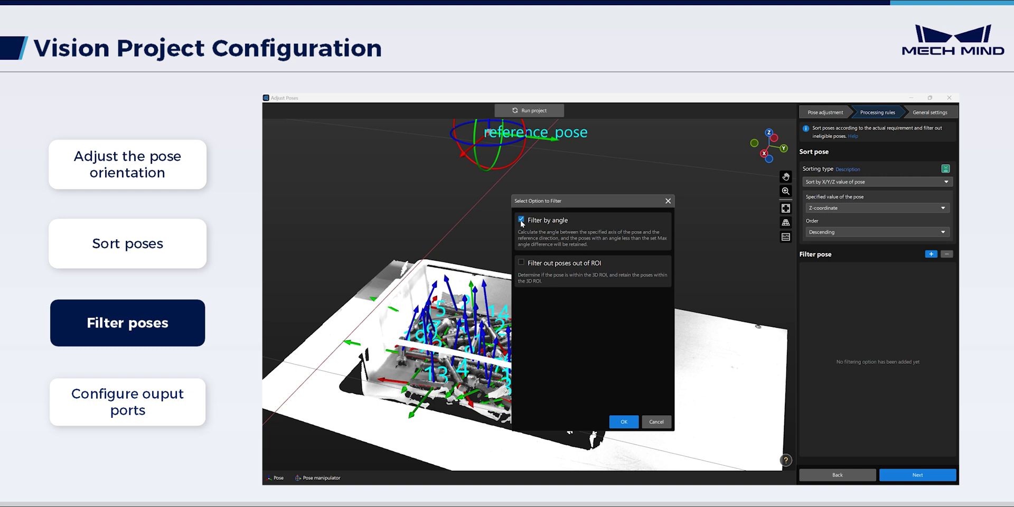
click(623, 421)
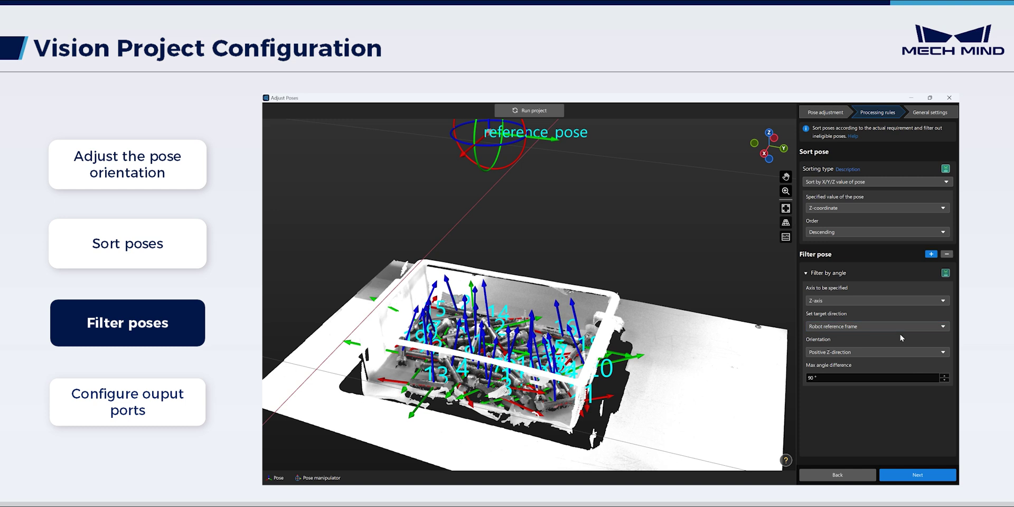
click(931, 254)
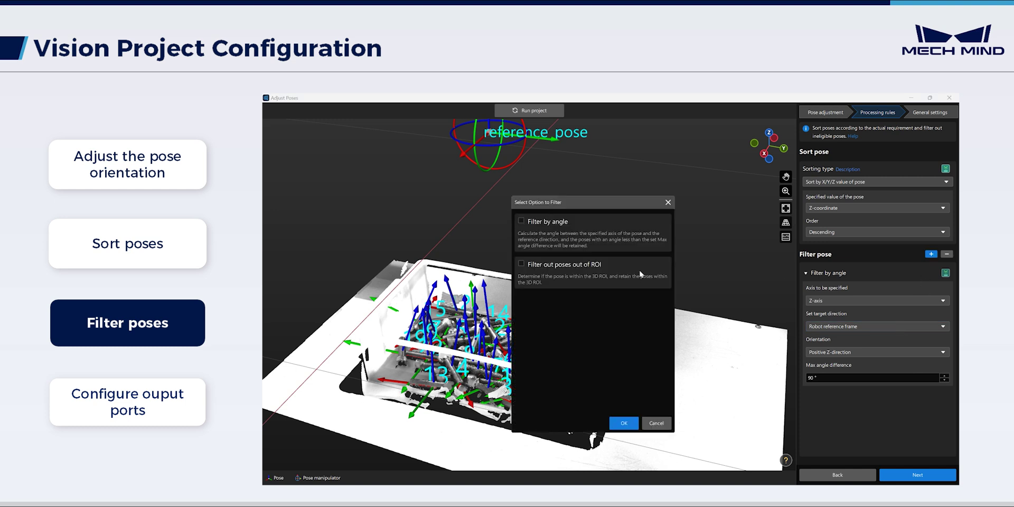
click(617, 421)
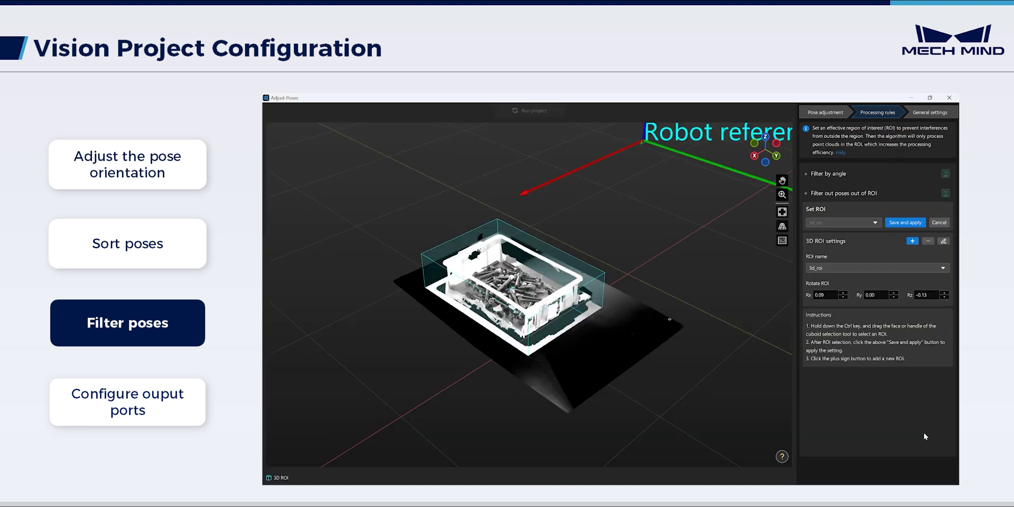
drag(481, 337, 622, 356)
Apply the 3D ROI and give Adjust Poses V2 one new port in General settings.
click(896, 222)
click(904, 474)
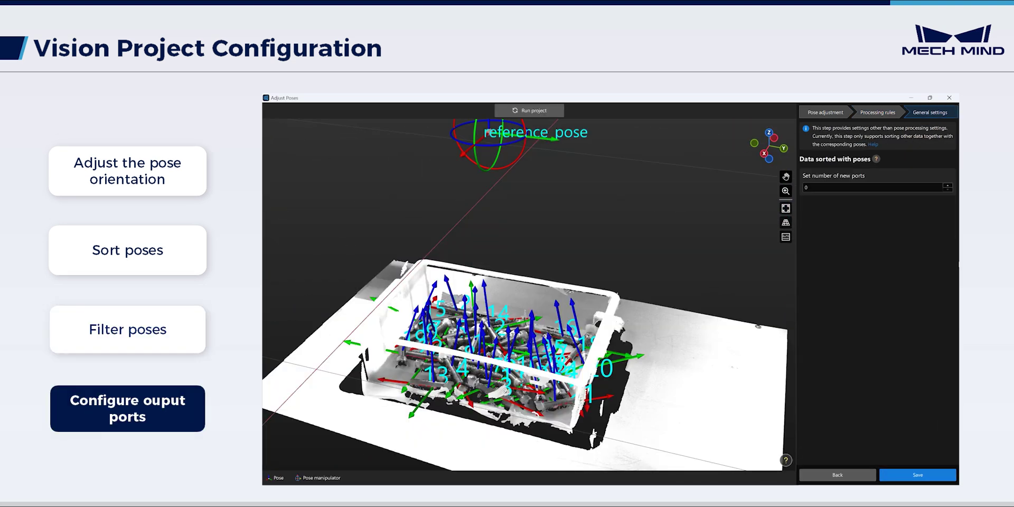
click(948, 185)
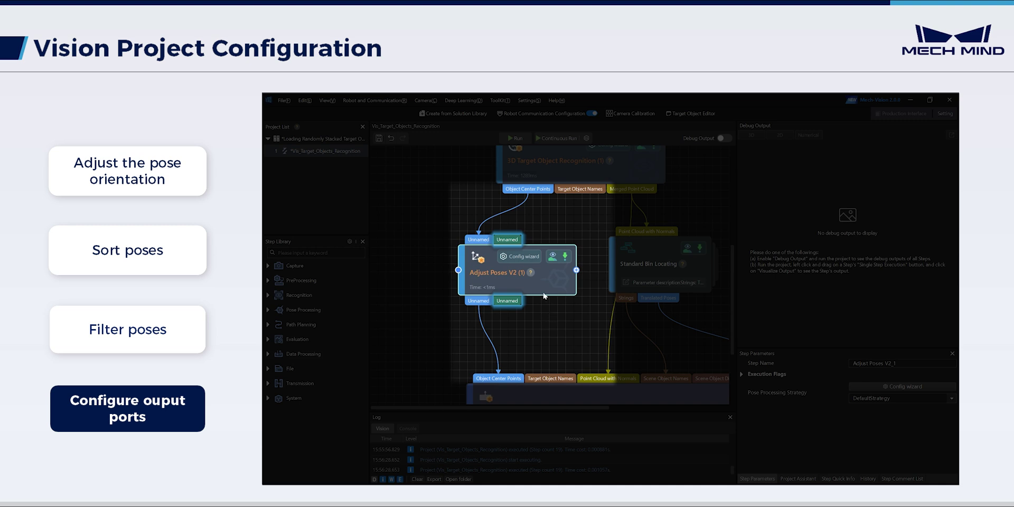
Route Target Object Names through the new Unnamed input and output ports, then fetch the data.
drag(570, 190, 507, 239)
drag(507, 300, 550, 377)
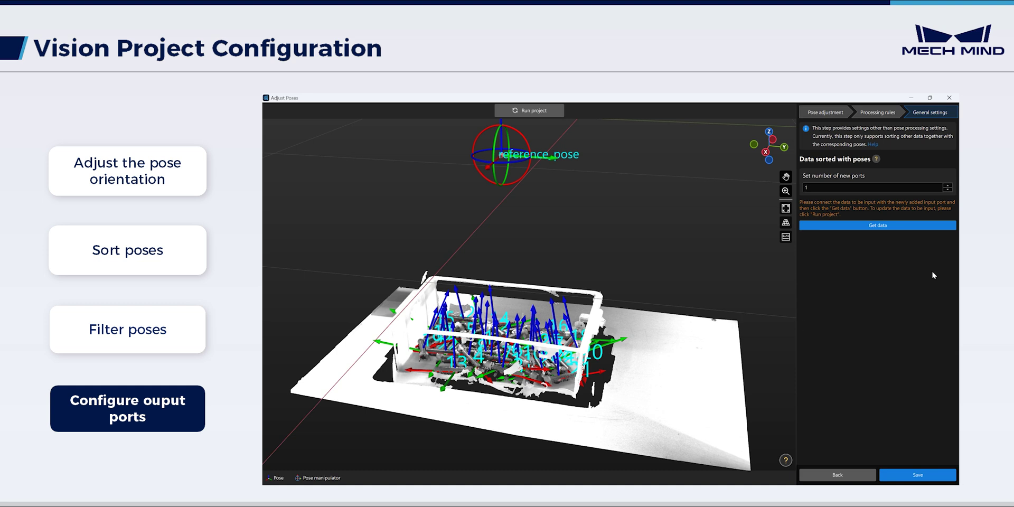
click(932, 228)
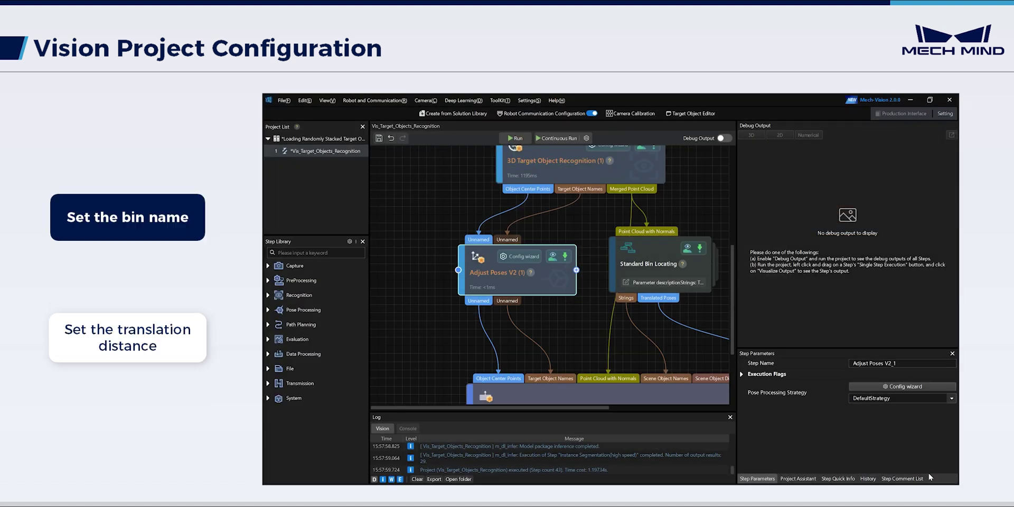
Set Standard Bin Locating's bin name to box and translation distance to -52.500 mm.
click(666, 265)
drag(666, 265, 647, 260)
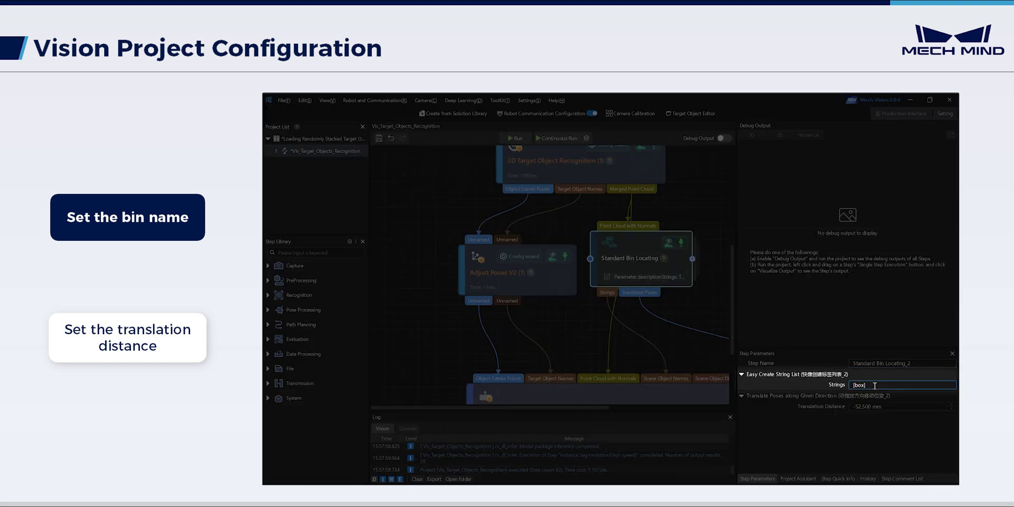
click(887, 406)
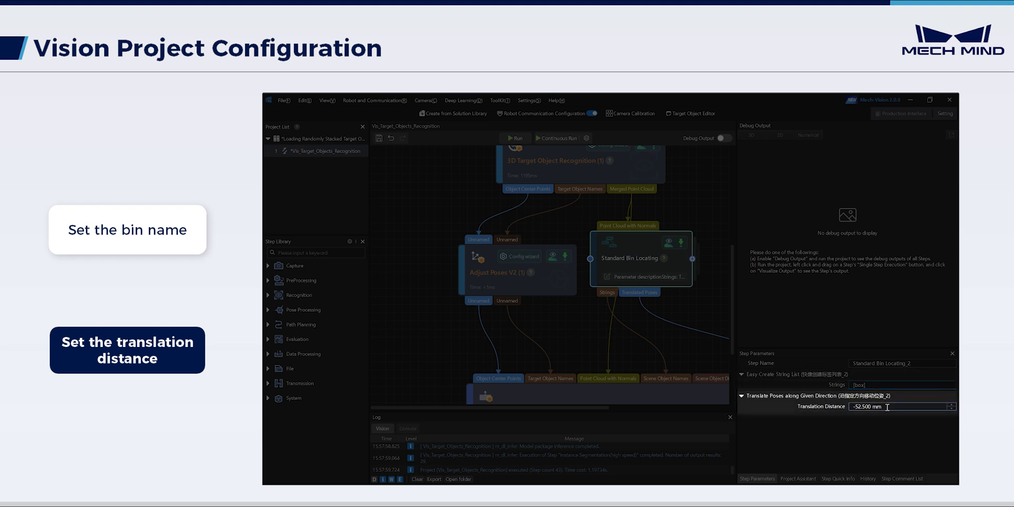